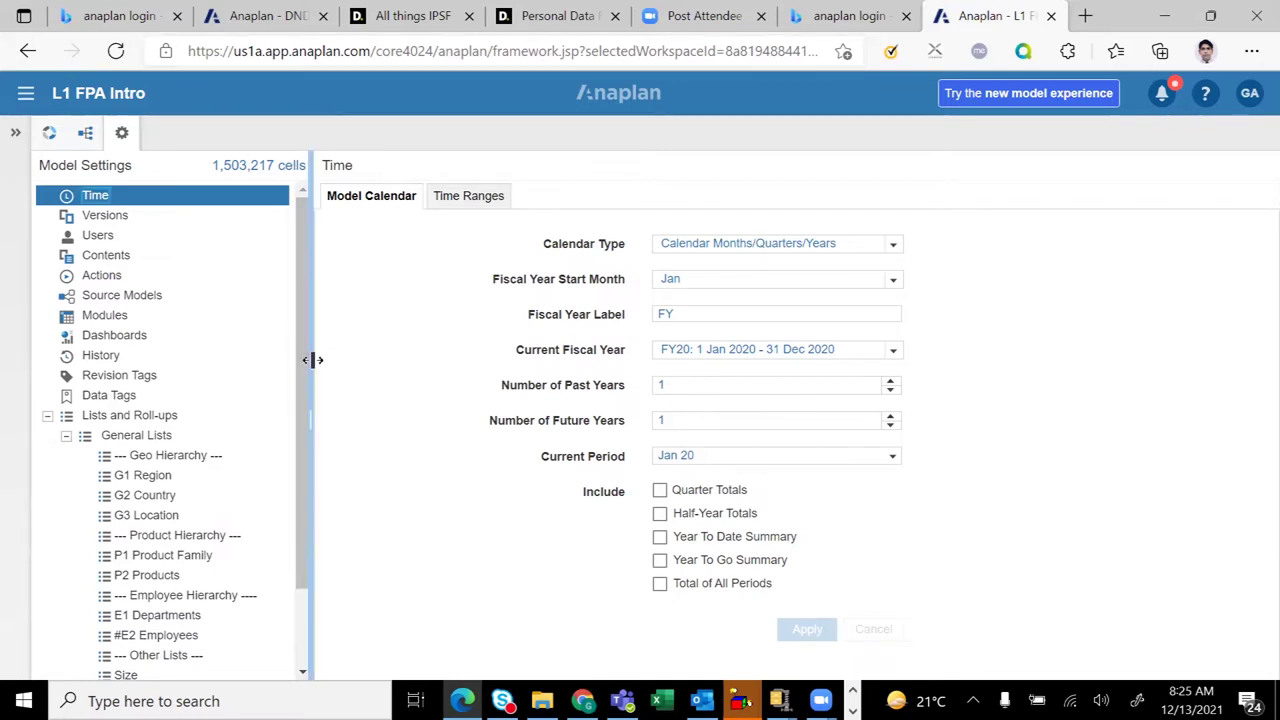
# Look through the Model Settings entries, from Time and Versions down to the general lists
pyautogui.moveTo(300, 360)
pyautogui.mouseDown()
pyautogui.moveTo(300, 484)
pyautogui.moveTo(303, 345)
pyautogui.mouseUp()
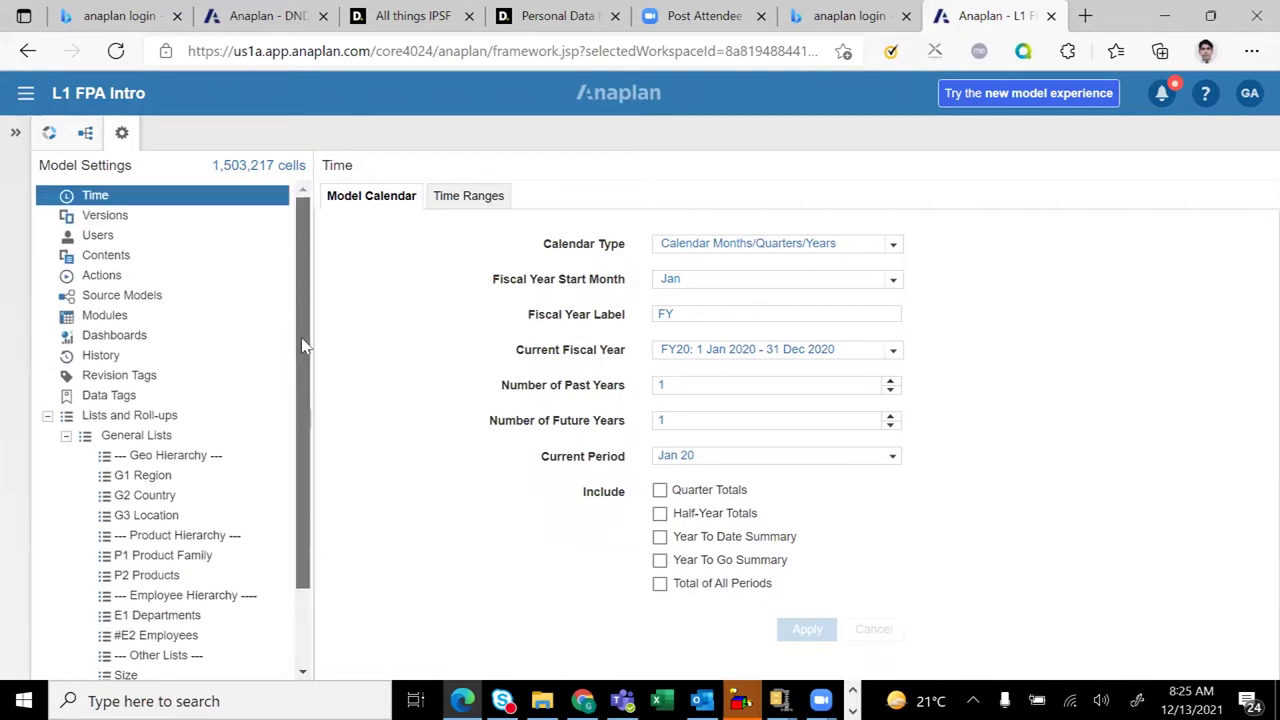
pyautogui.click(50, 214)
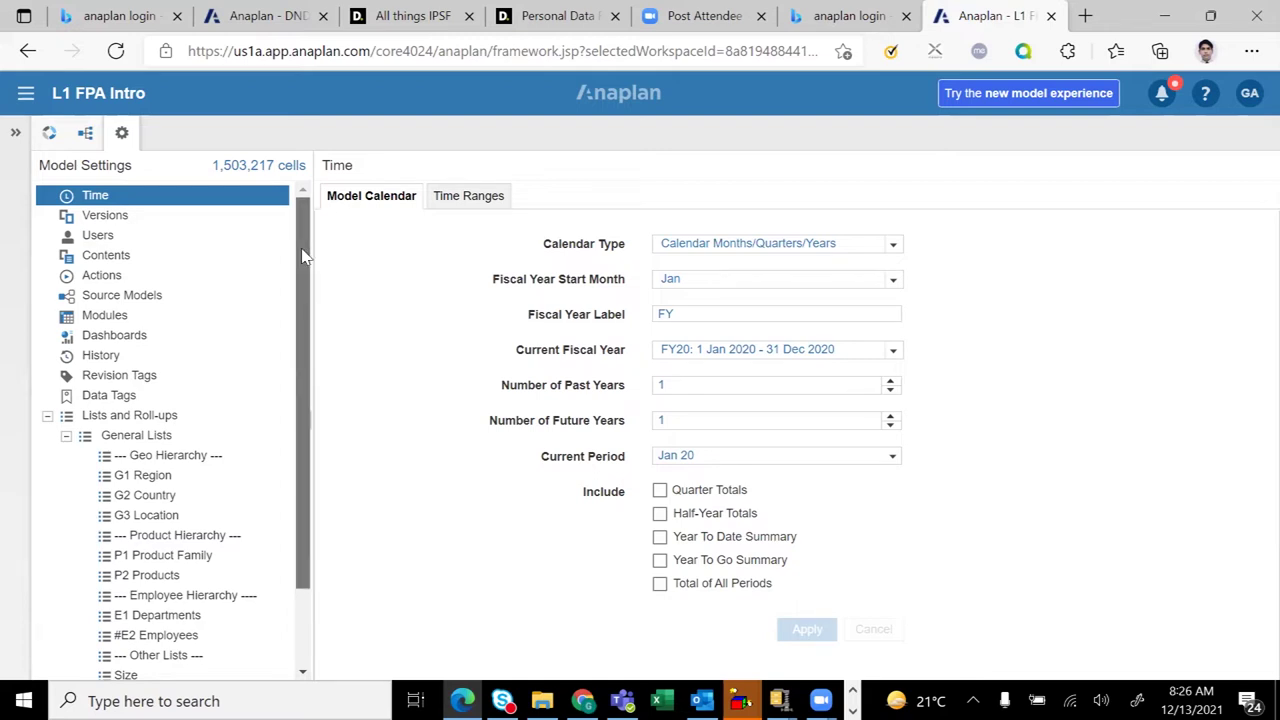
pyautogui.scroll(-1, 302, 247)
pyautogui.scroll(1, 304, 246)
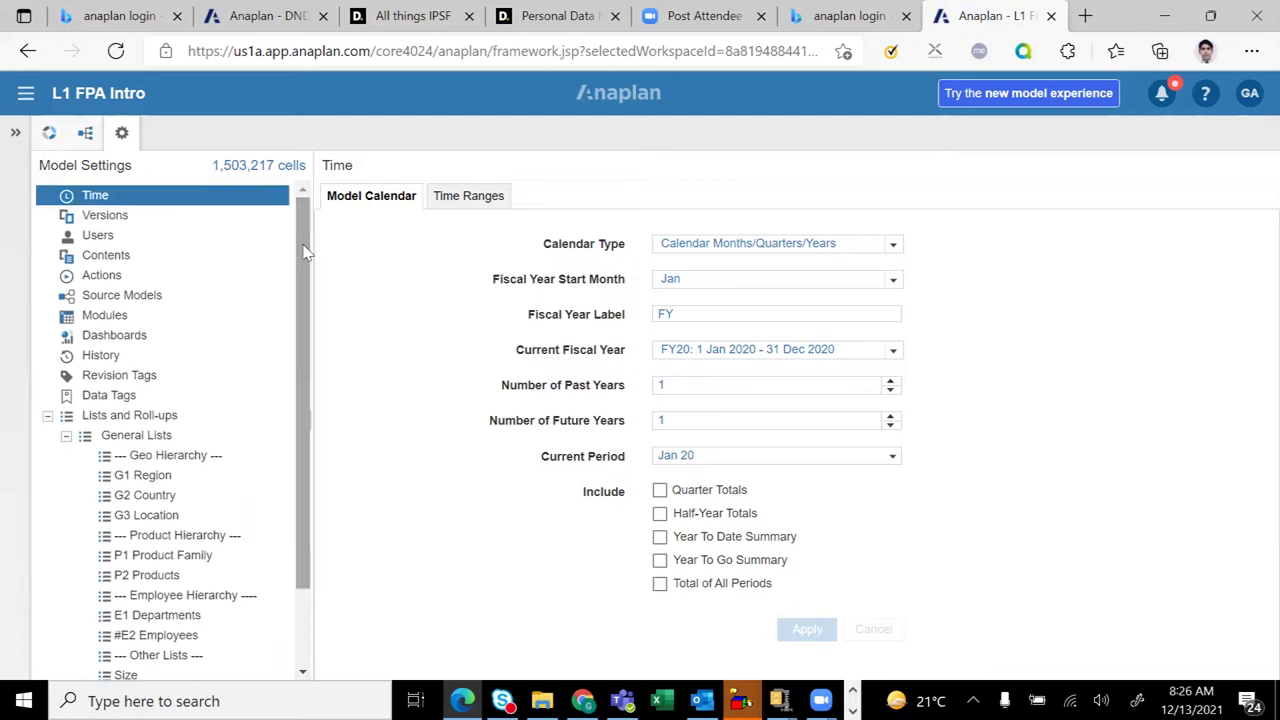
pyautogui.scroll(-1, 305, 268)
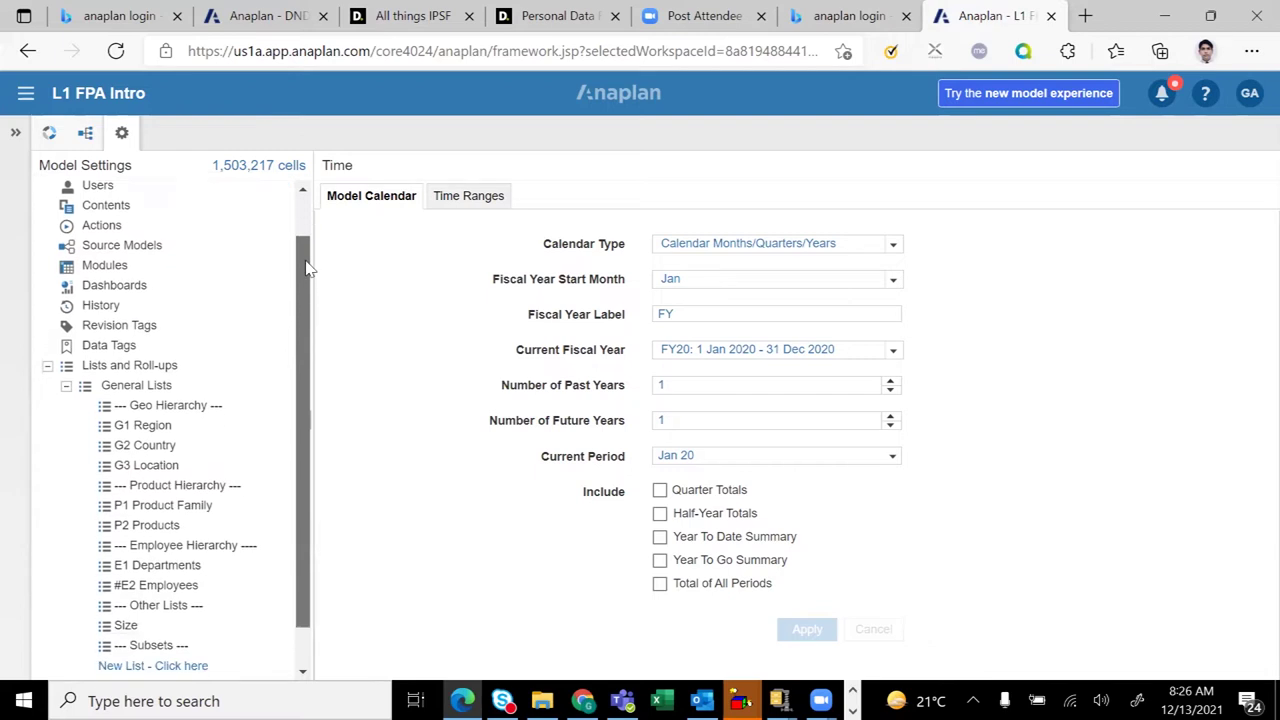
pyautogui.scroll(1, 302, 280)
pyautogui.scroll(-1, 306, 317)
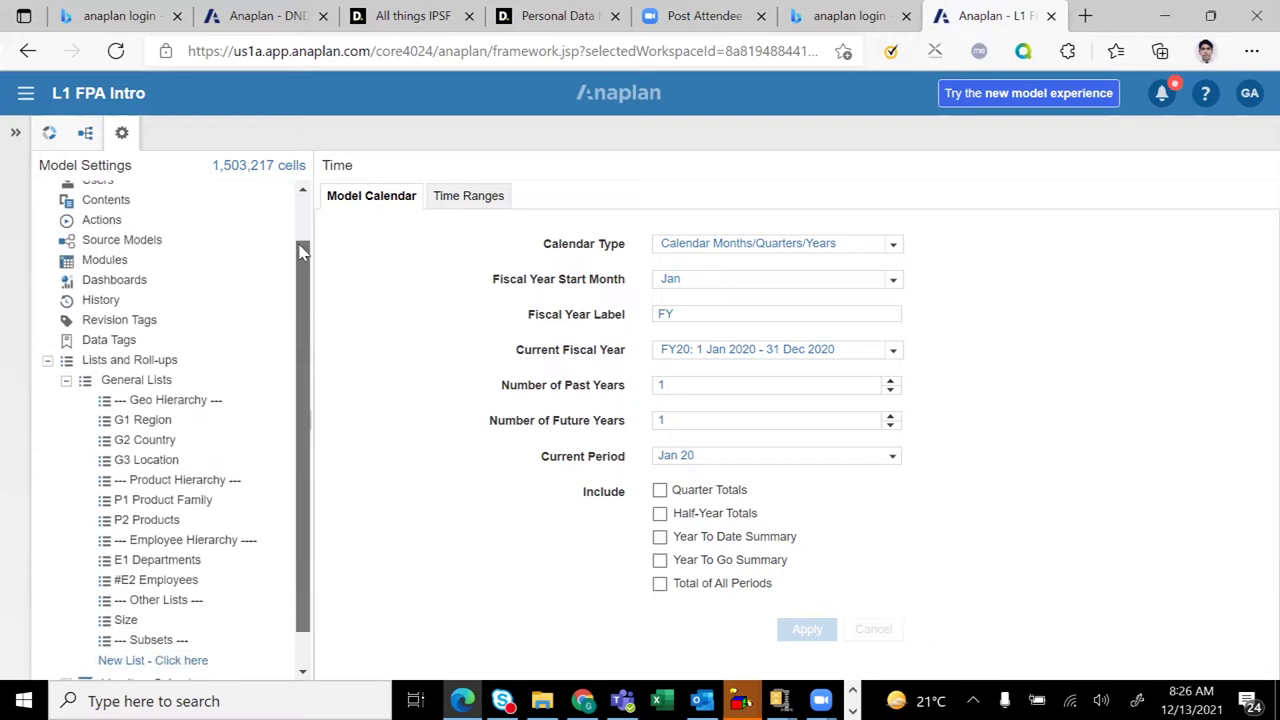
pyautogui.scroll(1, 303, 290)
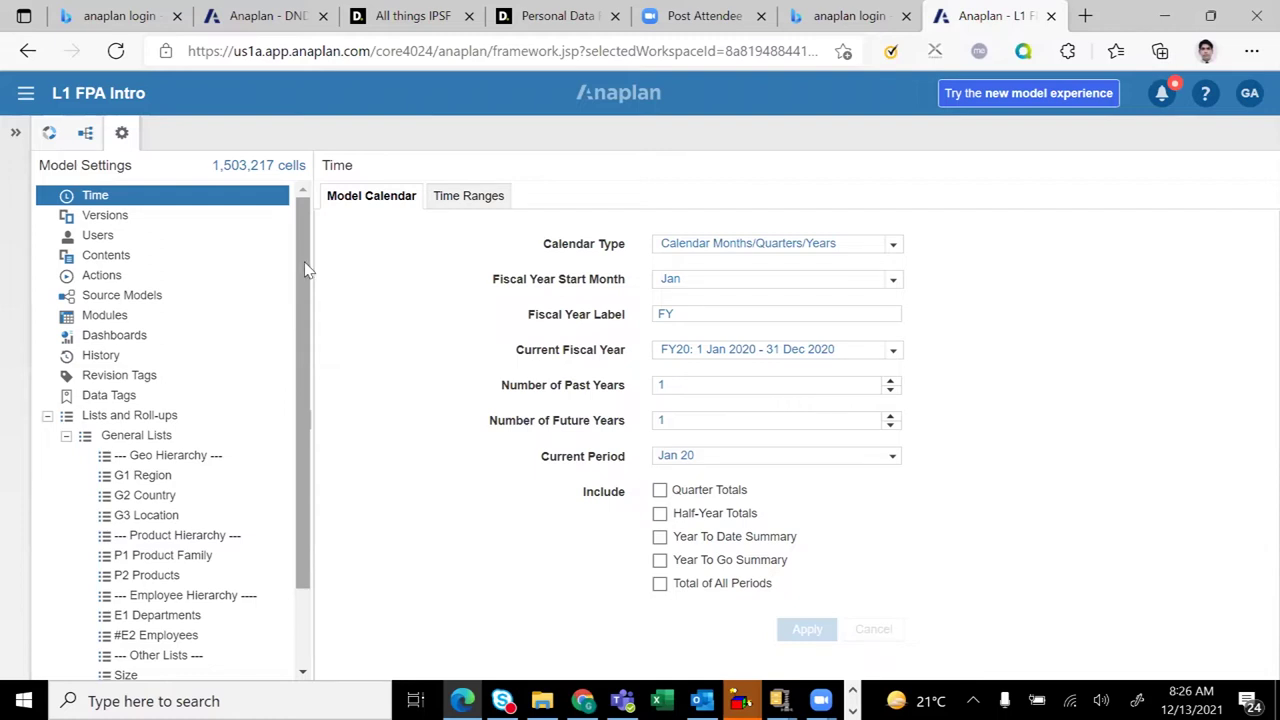
pyautogui.scroll(-2, 306, 251)
pyautogui.scroll(2, 308, 250)
pyautogui.scroll(-2, 305, 350)
pyautogui.scroll(2, 306, 252)
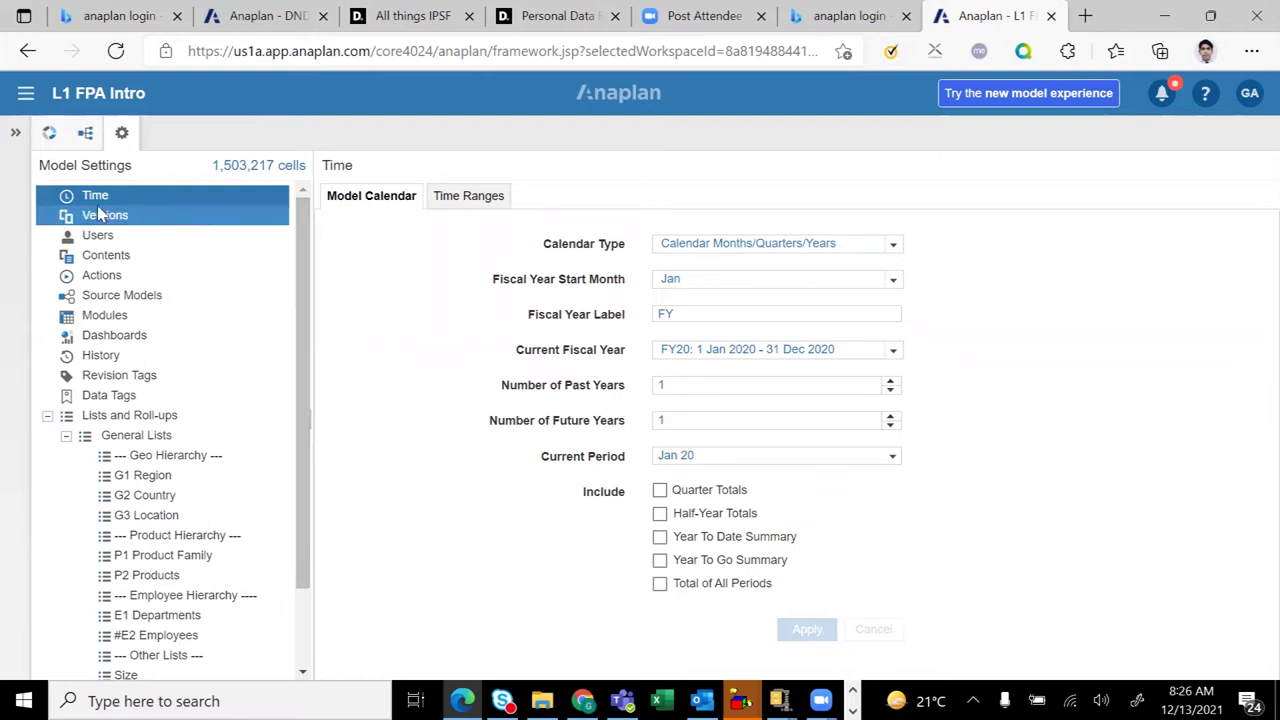
pyautogui.scroll(-2, 300, 385)
pyautogui.scroll(2, 300, 385)
pyautogui.click(247, 240)
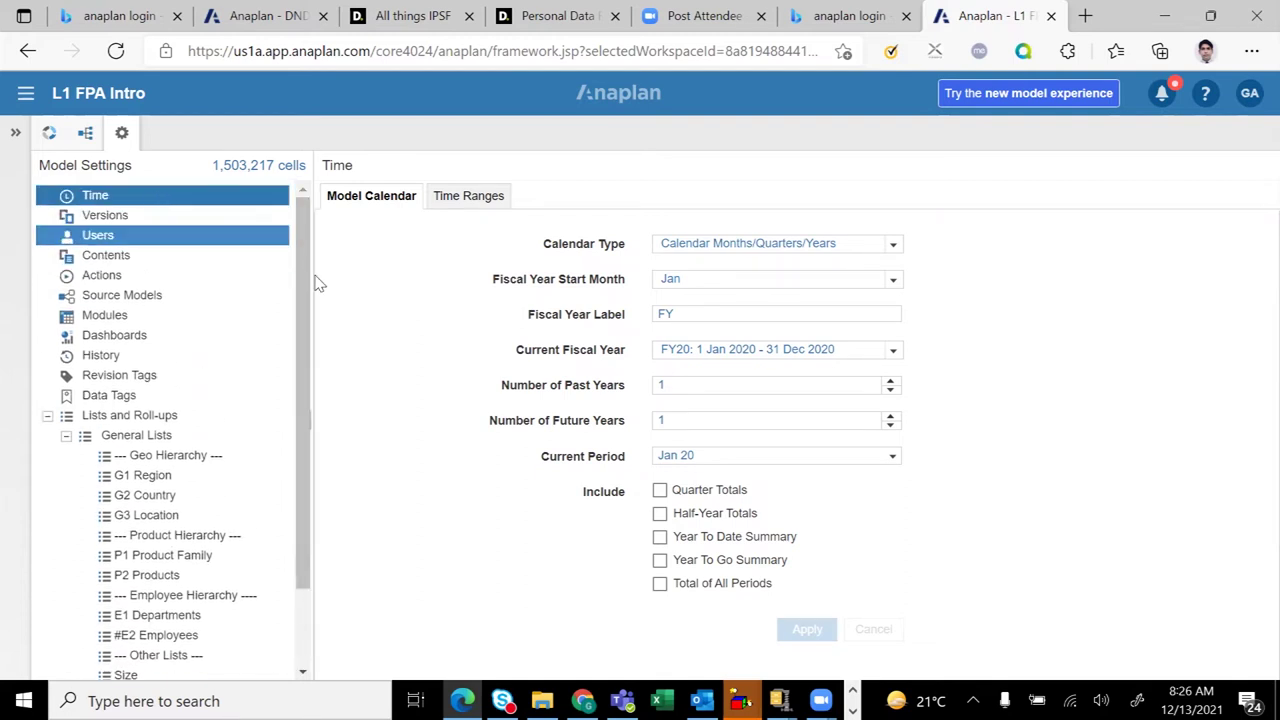
pyautogui.scroll(-1, 302, 288)
pyautogui.scroll(1, 310, 280)
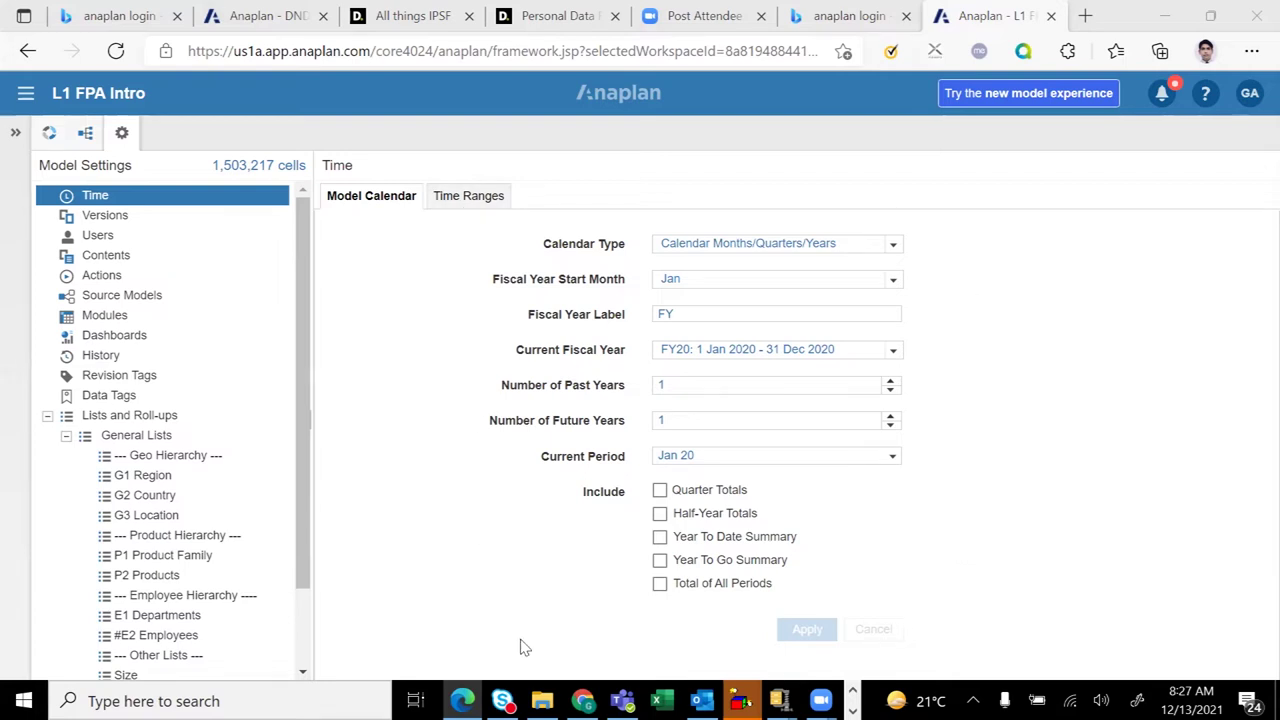
pyautogui.click(304, 326)
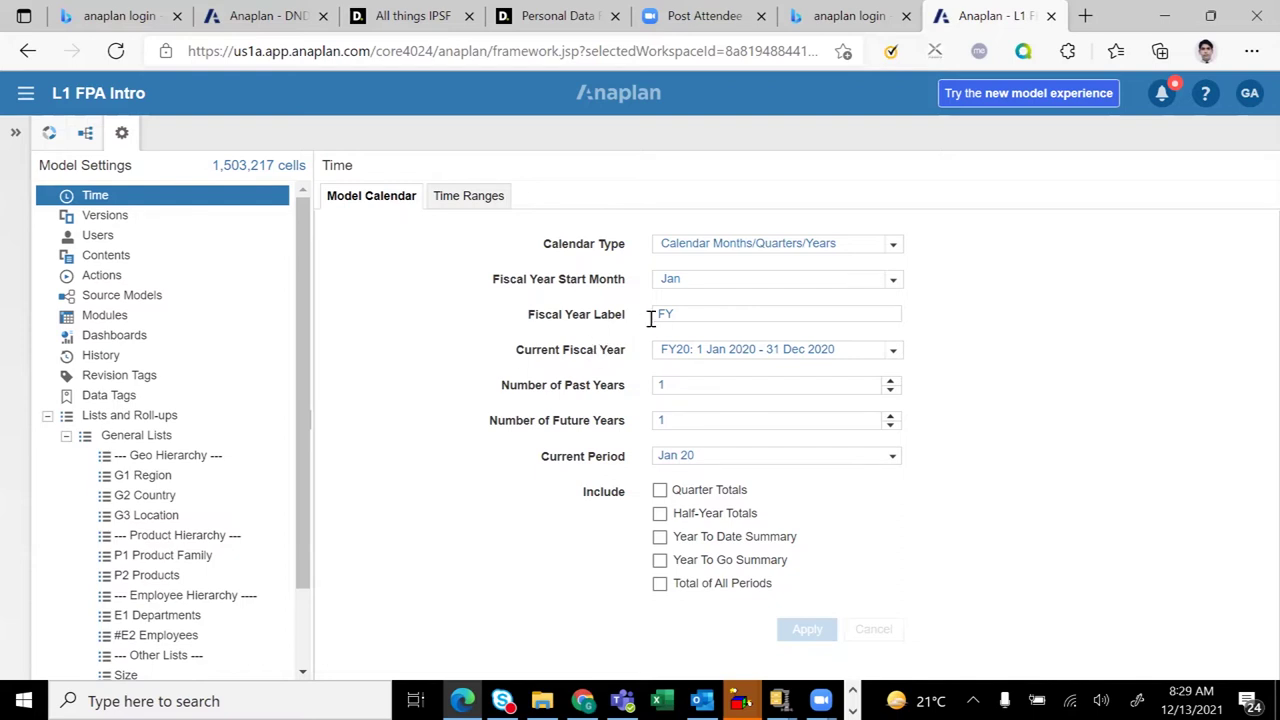
pyautogui.click(692, 314)
pyautogui.click(450, 313)
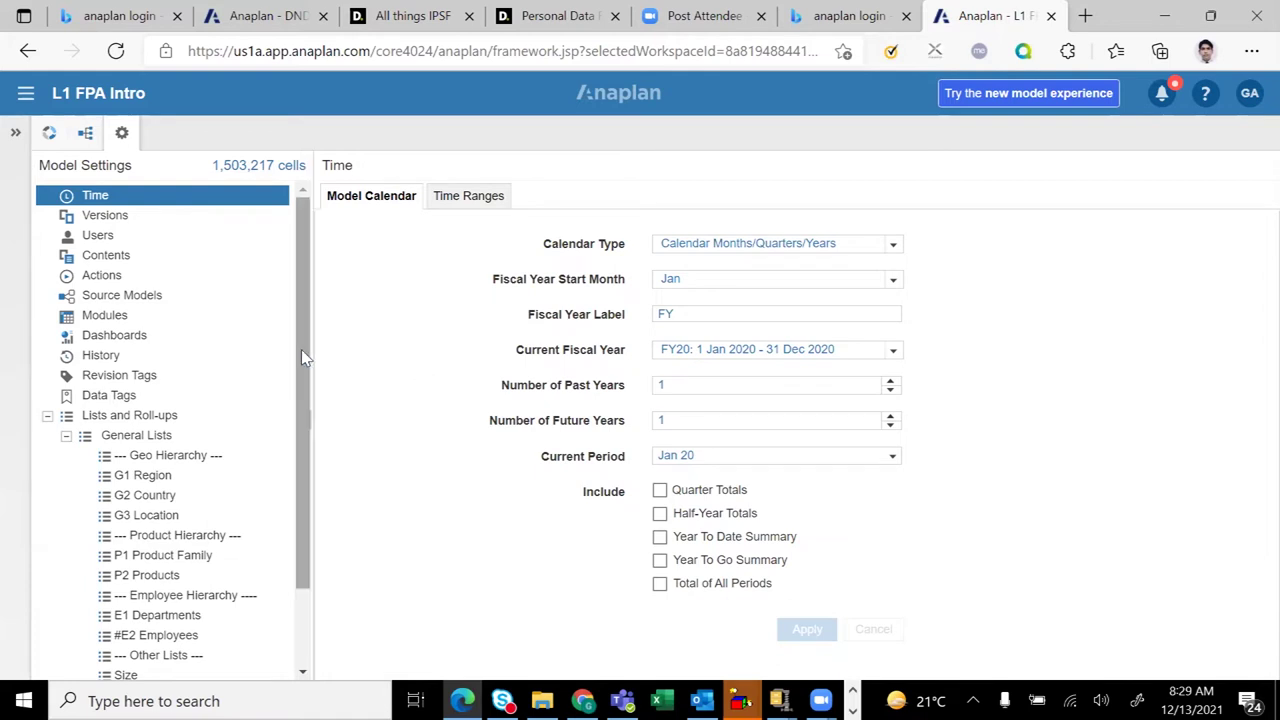
pyautogui.moveTo(301, 349); pyautogui.dragTo(300, 277)
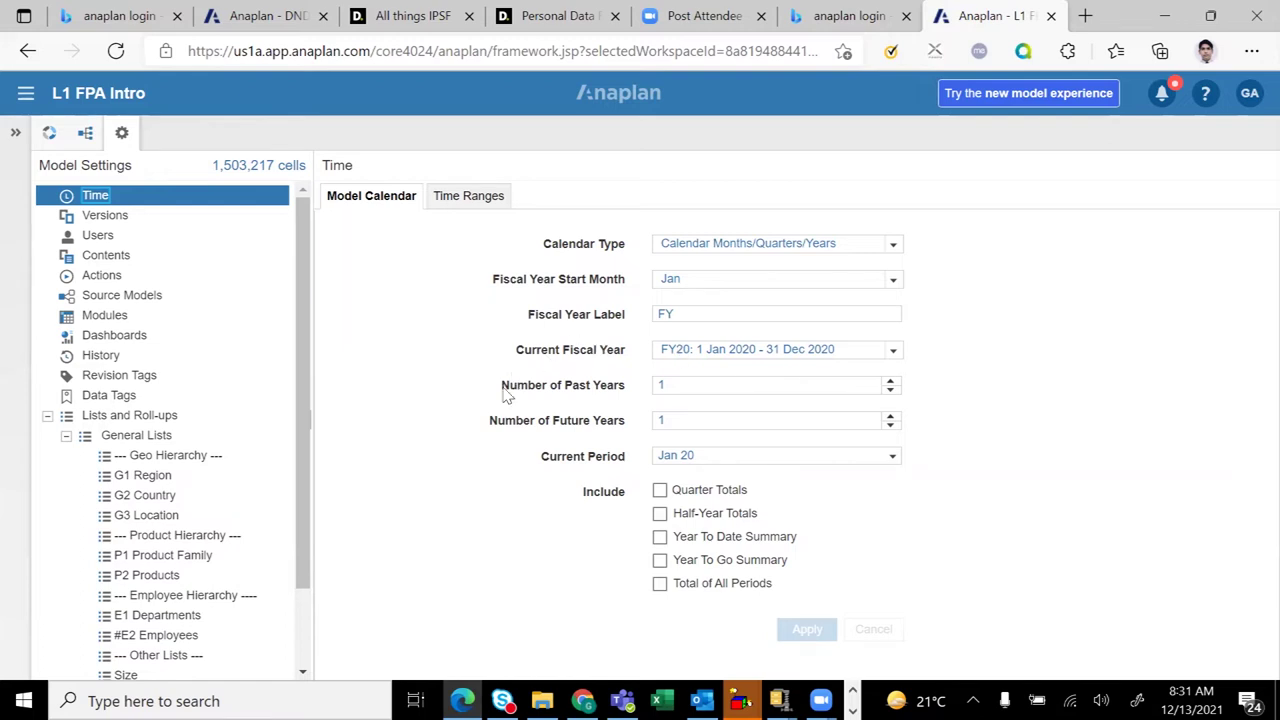
# Try 3 as the Number of Past Years in the model calendar, then restore it to 1
pyautogui.click(545, 396)
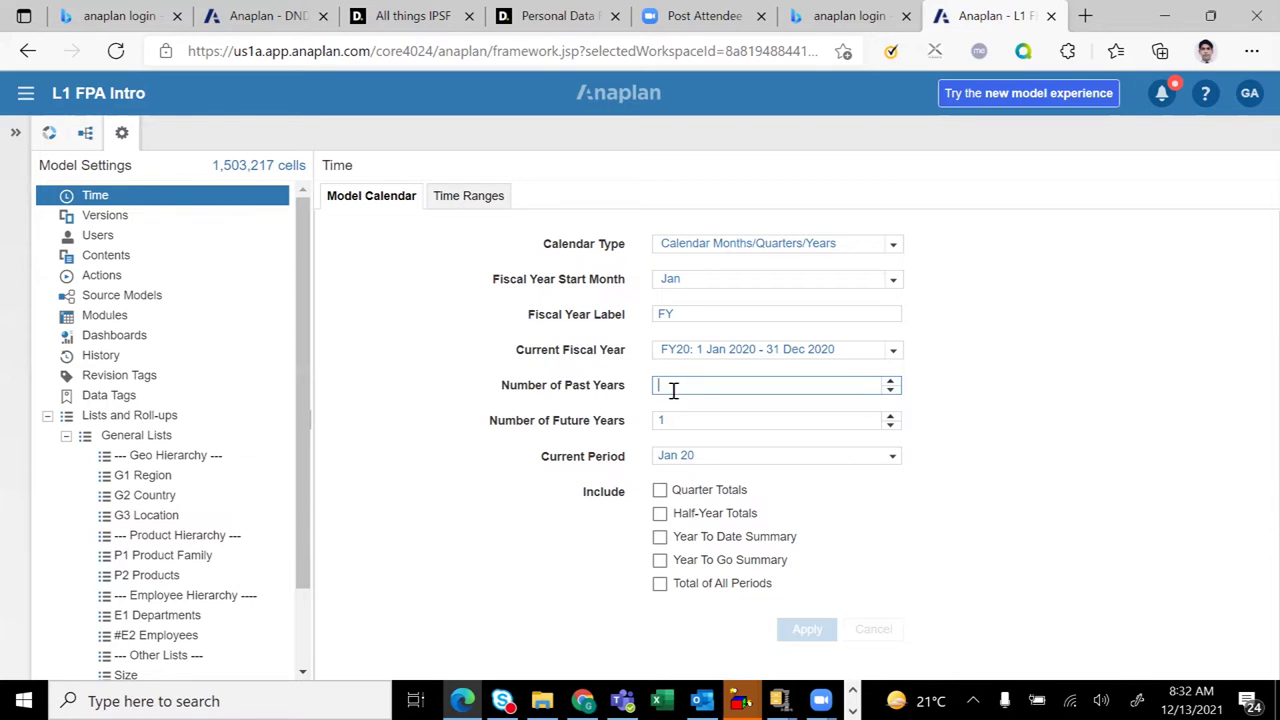
pyautogui.write('3')
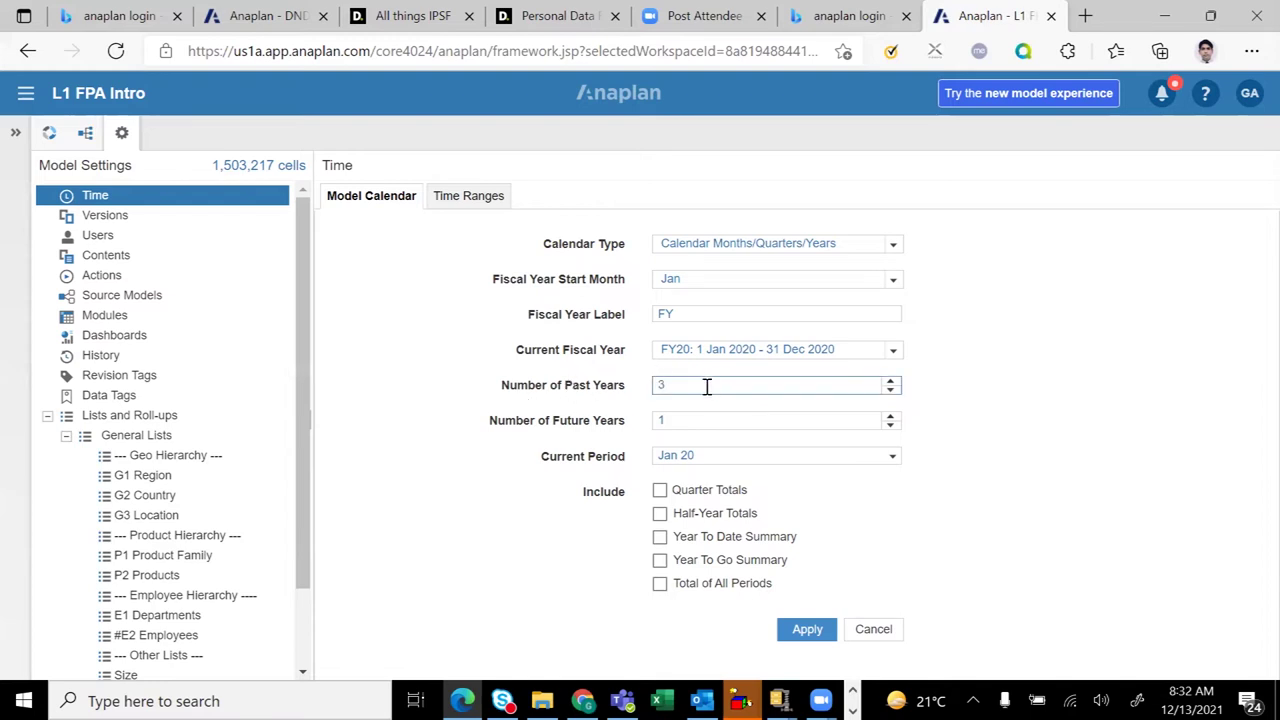
pyautogui.press('BackSpace')
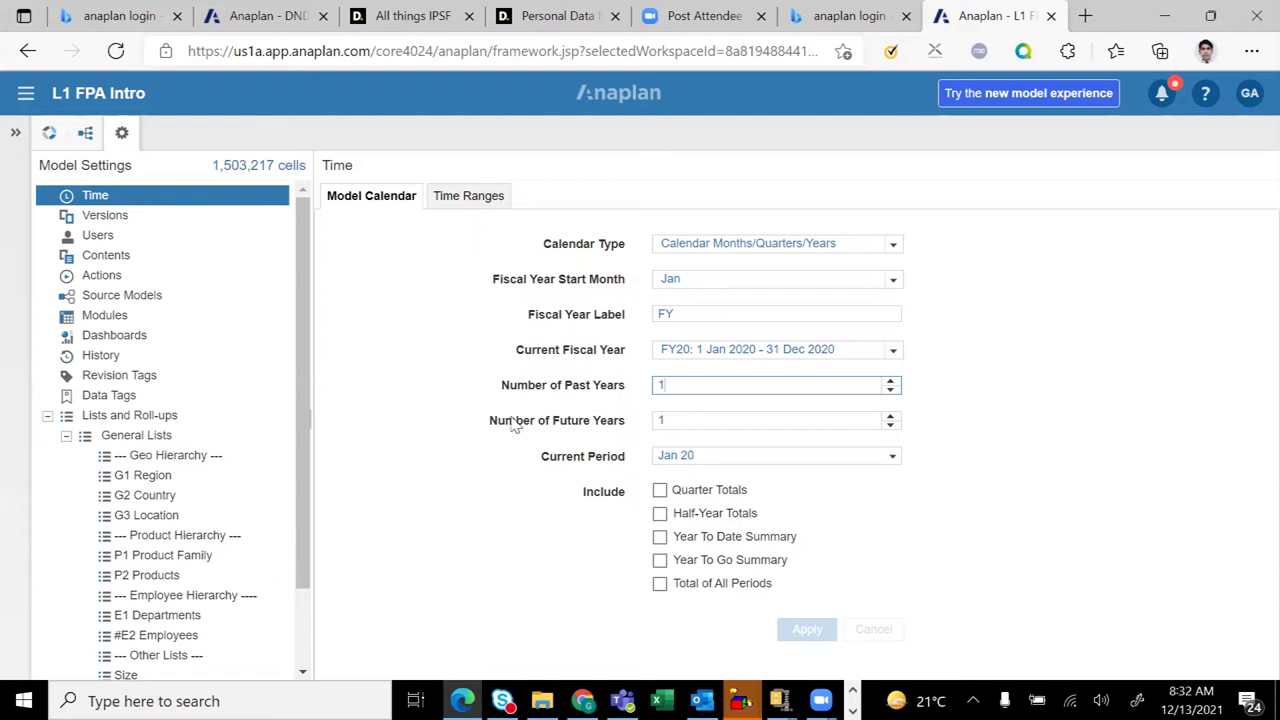
pyautogui.click(689, 424)
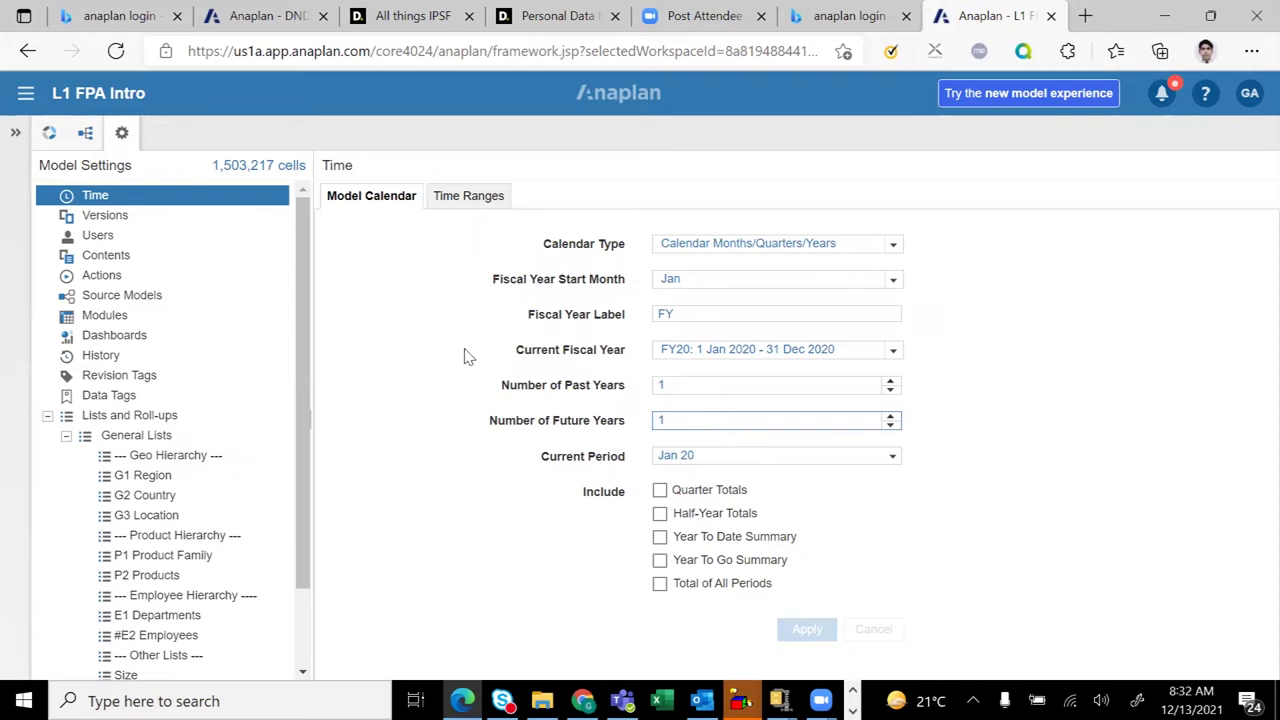
pyautogui.click(519, 356)
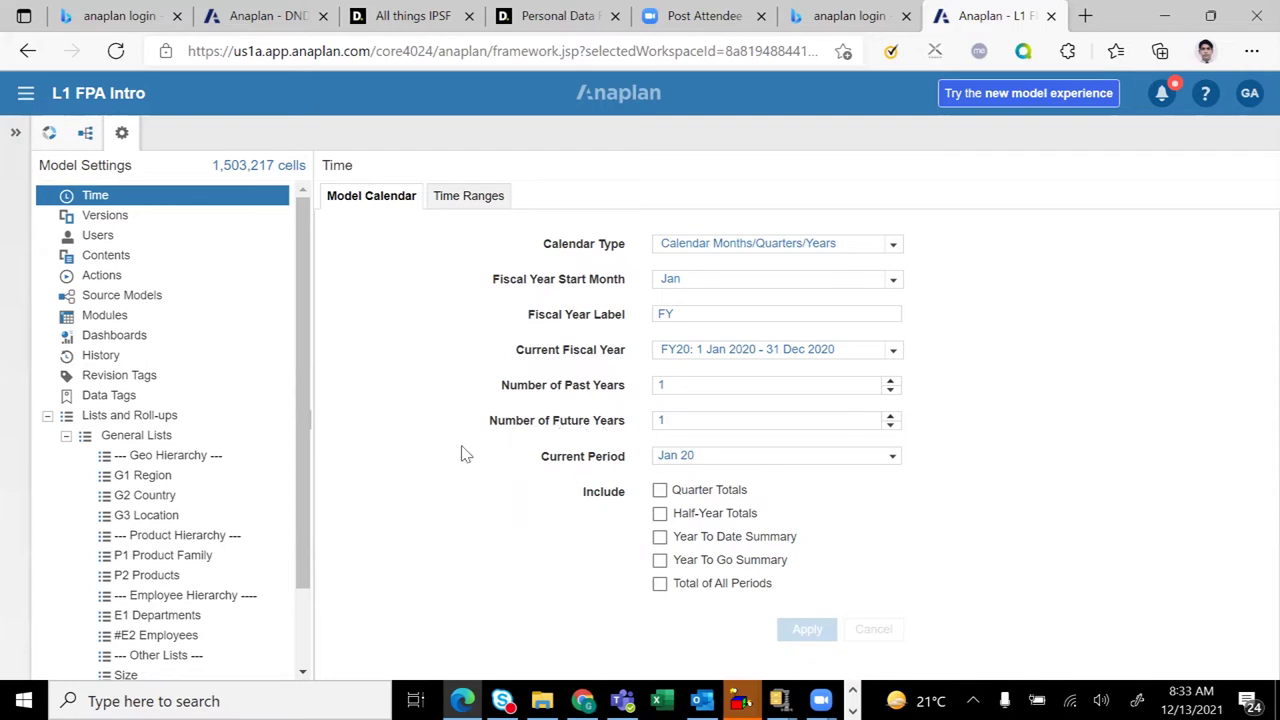
pyautogui.click(605, 460)
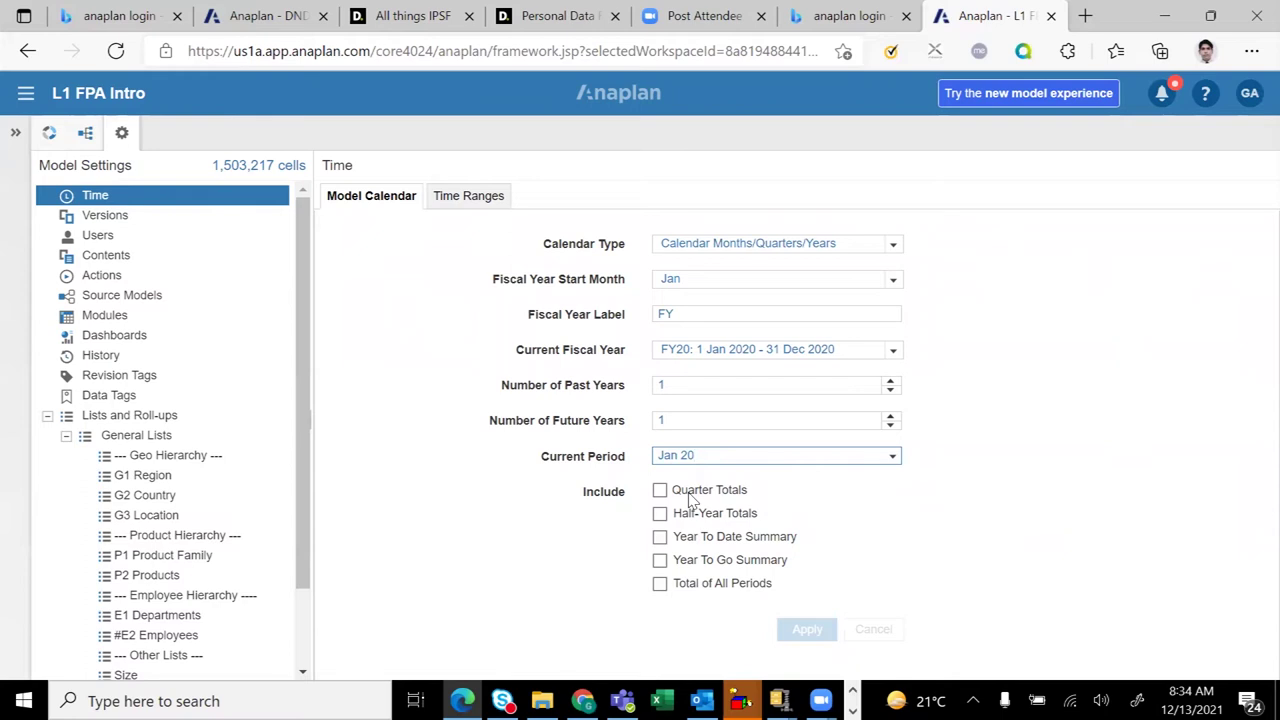
pyautogui.moveTo(303, 265)
pyautogui.mouseDown()
pyautogui.moveTo(303, 315)
pyautogui.moveTo(303, 248)
pyautogui.mouseUp()
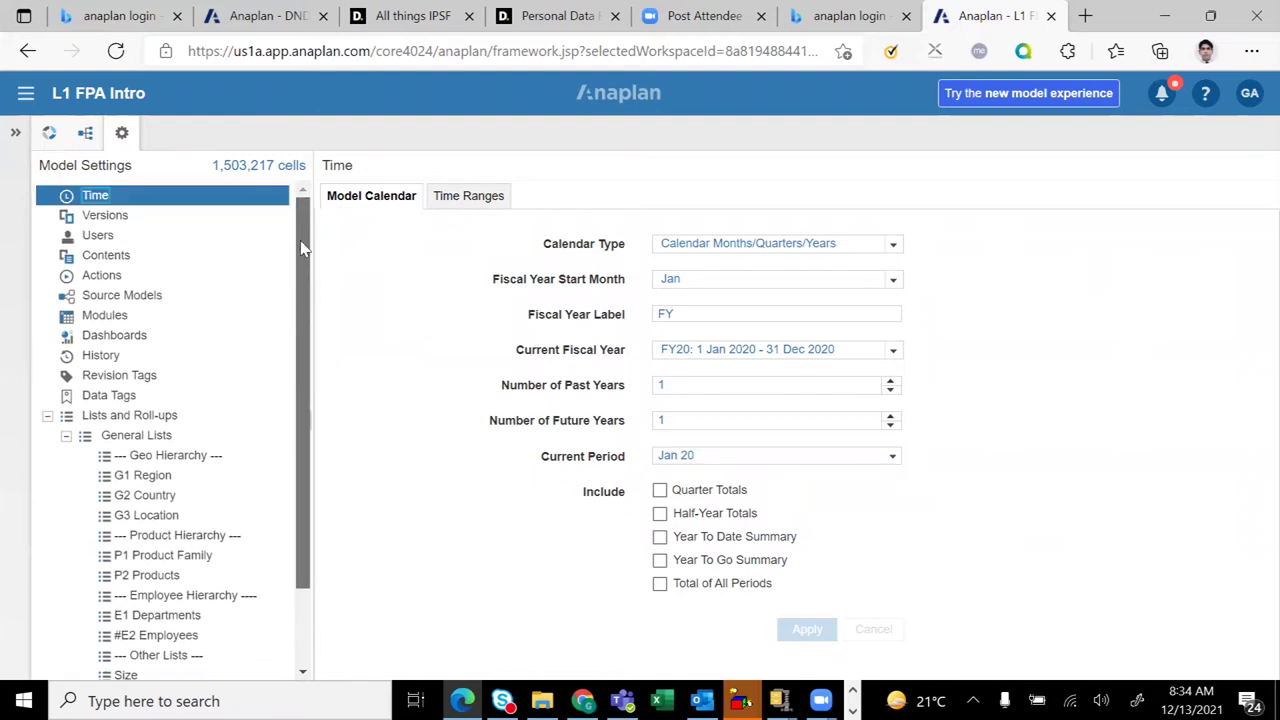
# Open the General Lists overview from the model settings
pyautogui.click(262, 292)
pyautogui.moveTo(301, 393); pyautogui.dragTo(301, 397)
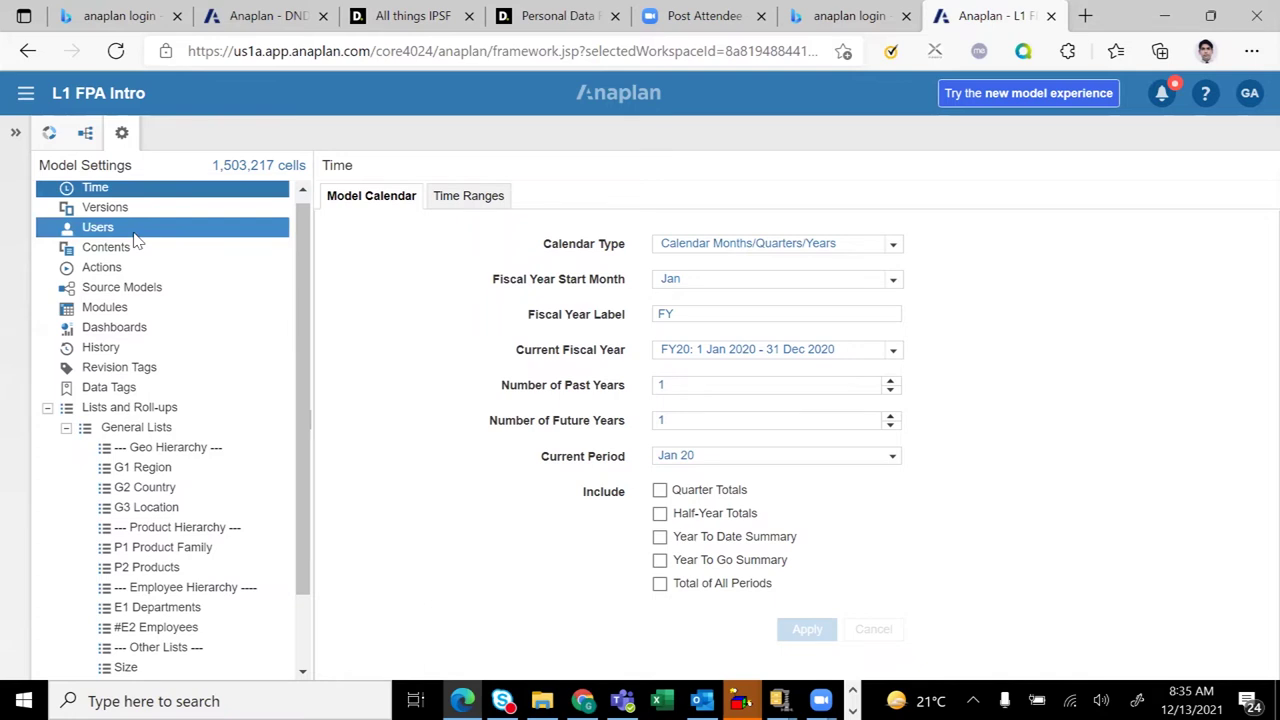
pyautogui.click(137, 428)
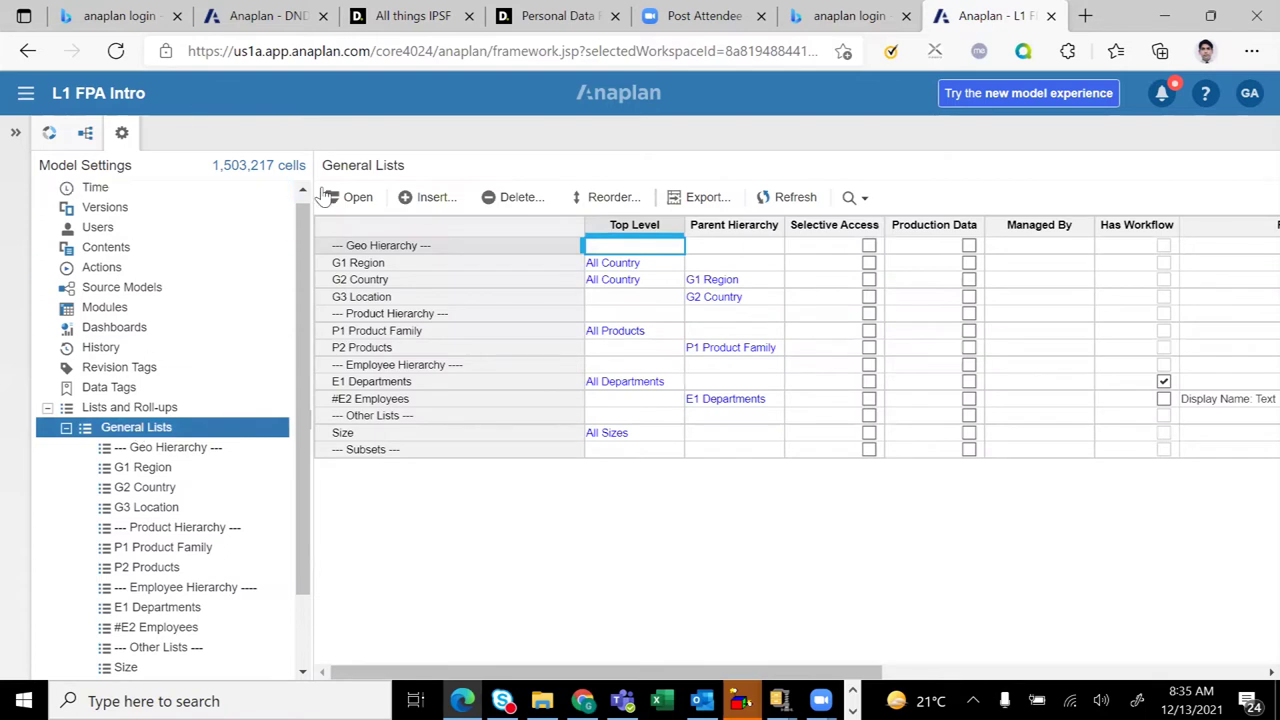
# Examine the general lists and how they are grouped into hierarchies, especially the region and country lists under Geo Hierarchy
pyautogui.scroll(-2, 305, 268)
pyautogui.scroll(2, 305, 268)
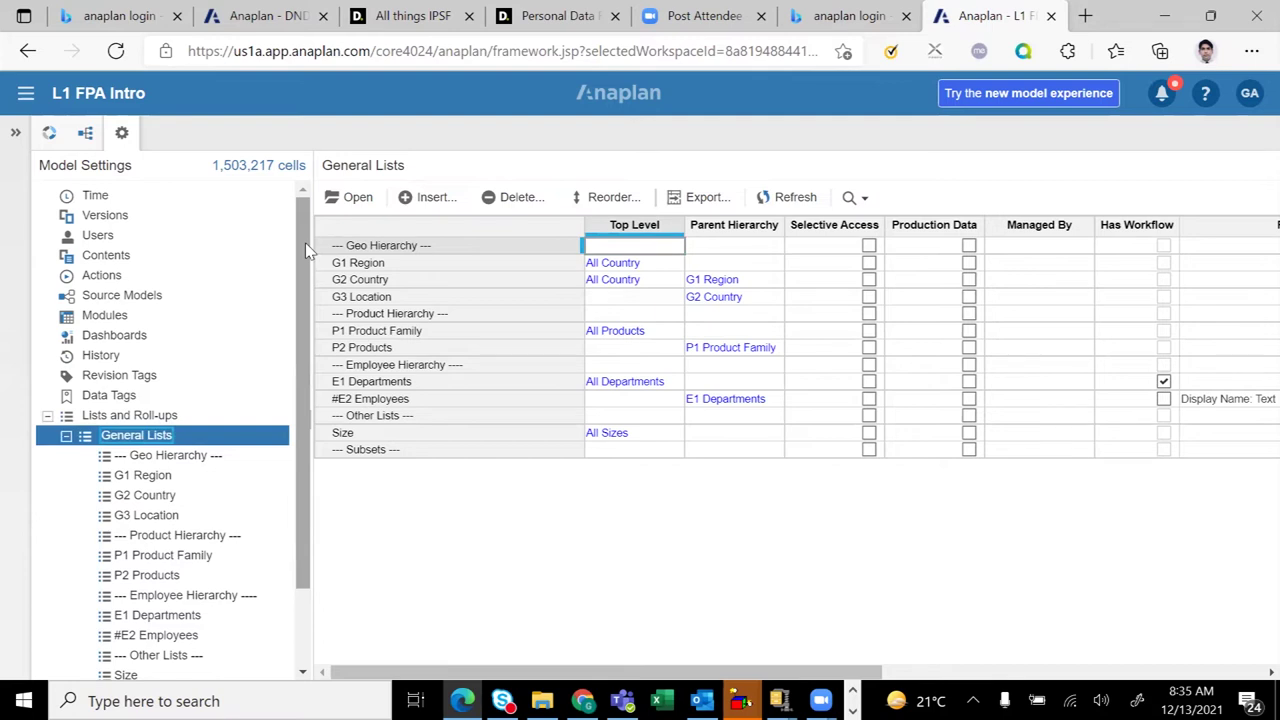
pyautogui.scroll(-2, 305, 260)
pyautogui.scroll(2, 300, 268)
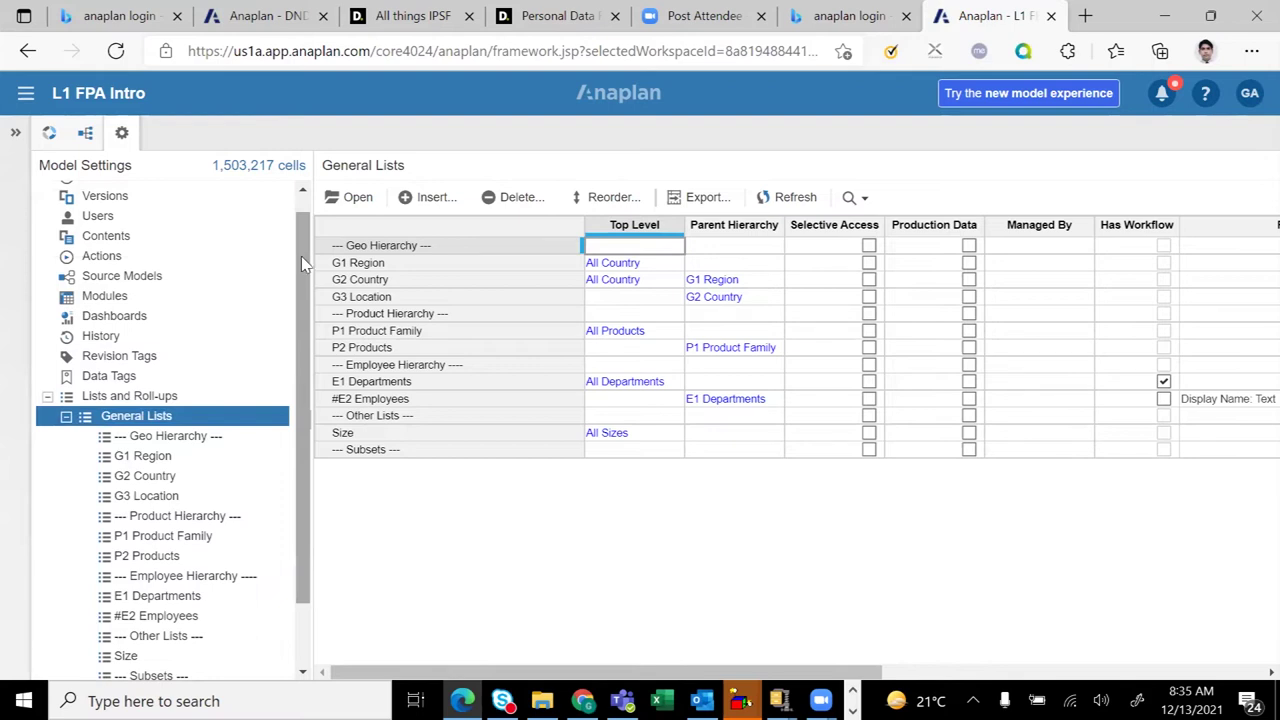
pyautogui.moveTo(306, 254)
pyautogui.mouseDown()
pyautogui.moveTo(306, 236)
pyautogui.moveTo(306, 320)
pyautogui.moveTo(308, 243)
pyautogui.moveTo(290, 247)
pyautogui.mouseUp()
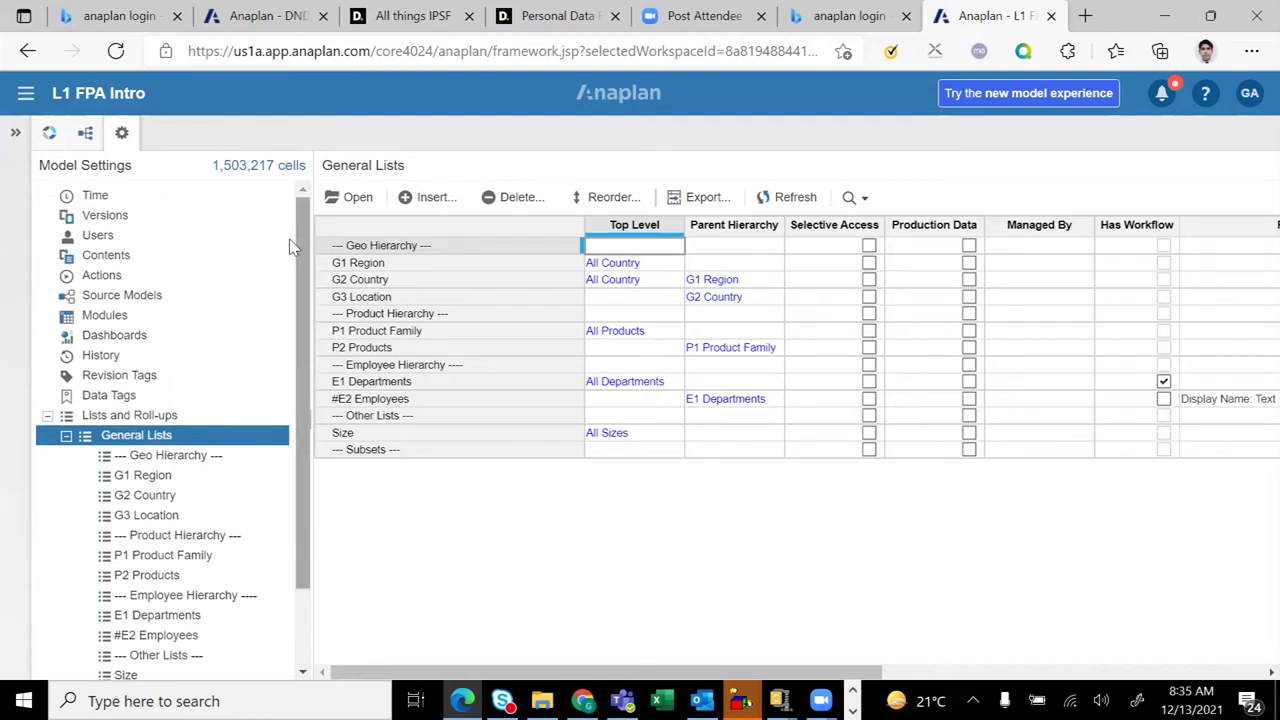
pyautogui.moveTo(306, 282); pyautogui.dragTo(303, 369)
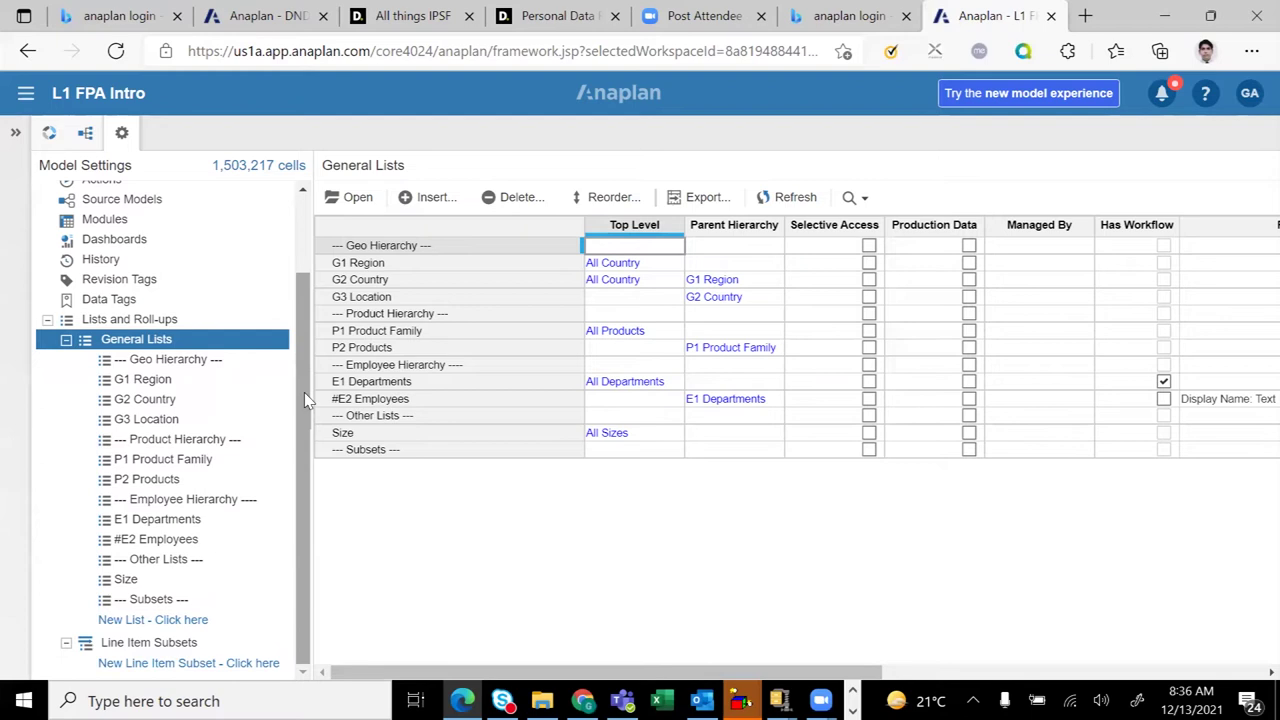
pyautogui.scroll(1, 304, 395)
pyautogui.scroll(-1, 304, 400)
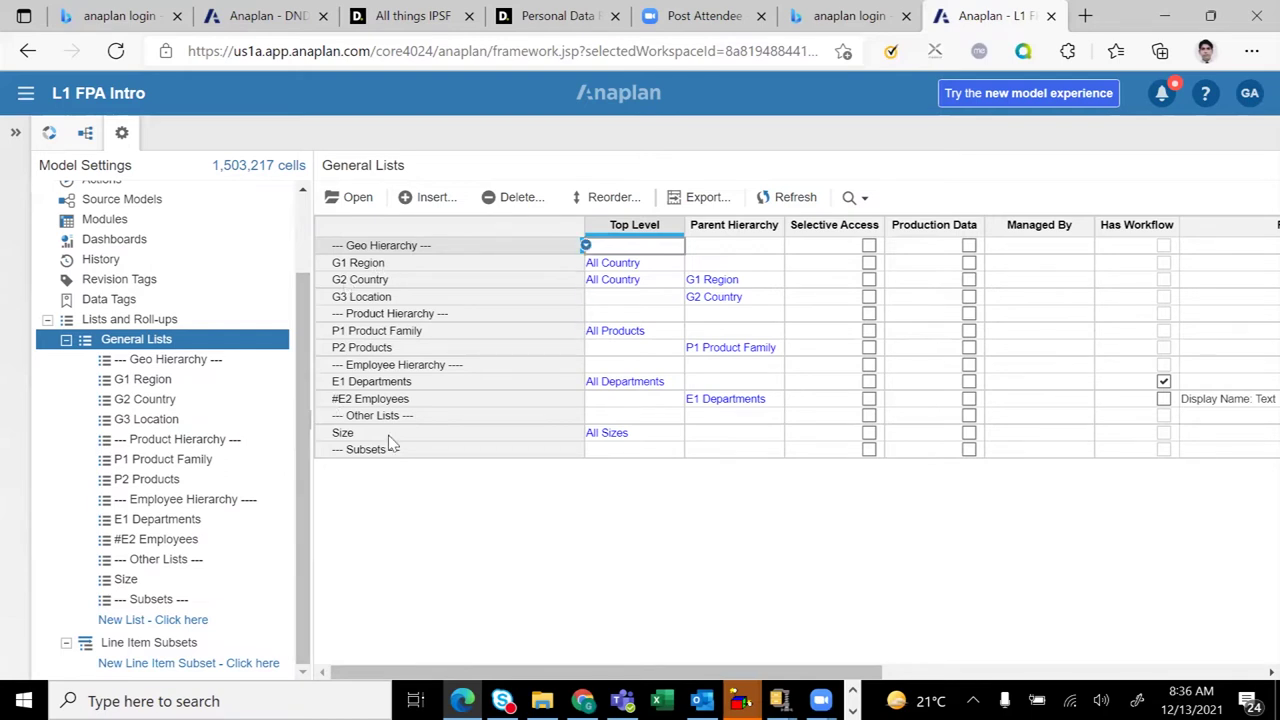
pyautogui.click(355, 266)
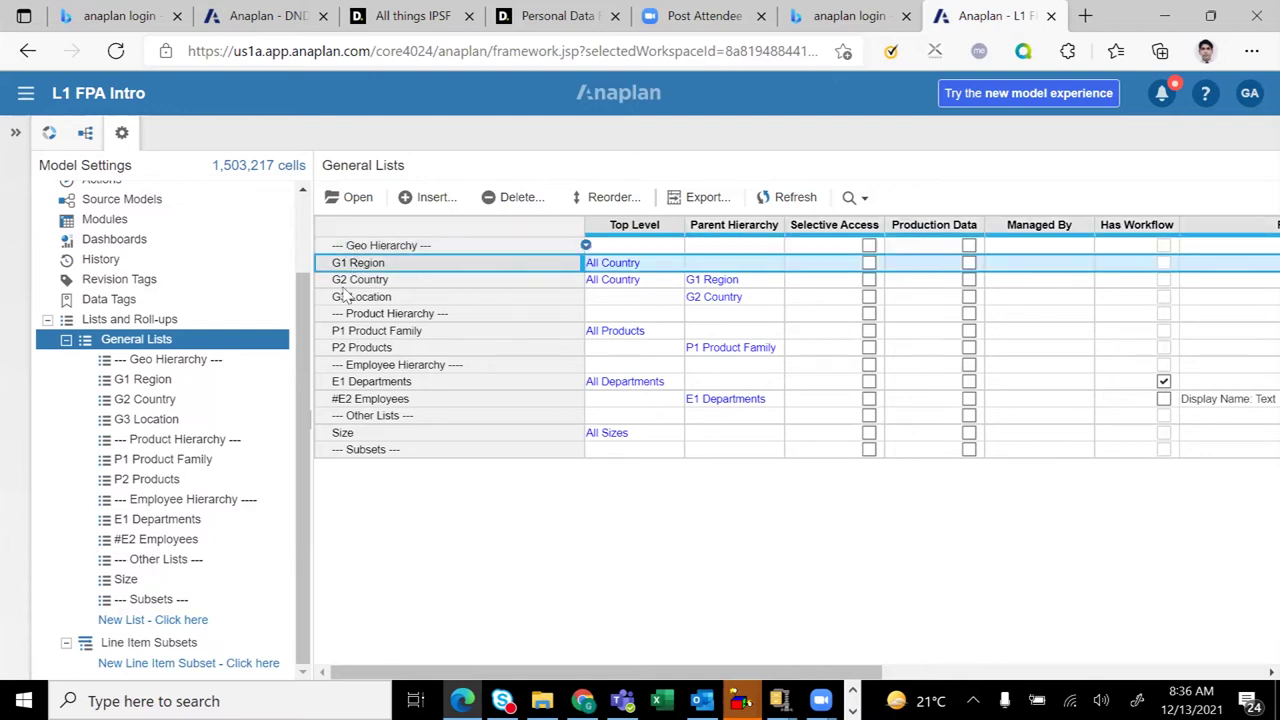
pyautogui.click(330, 250)
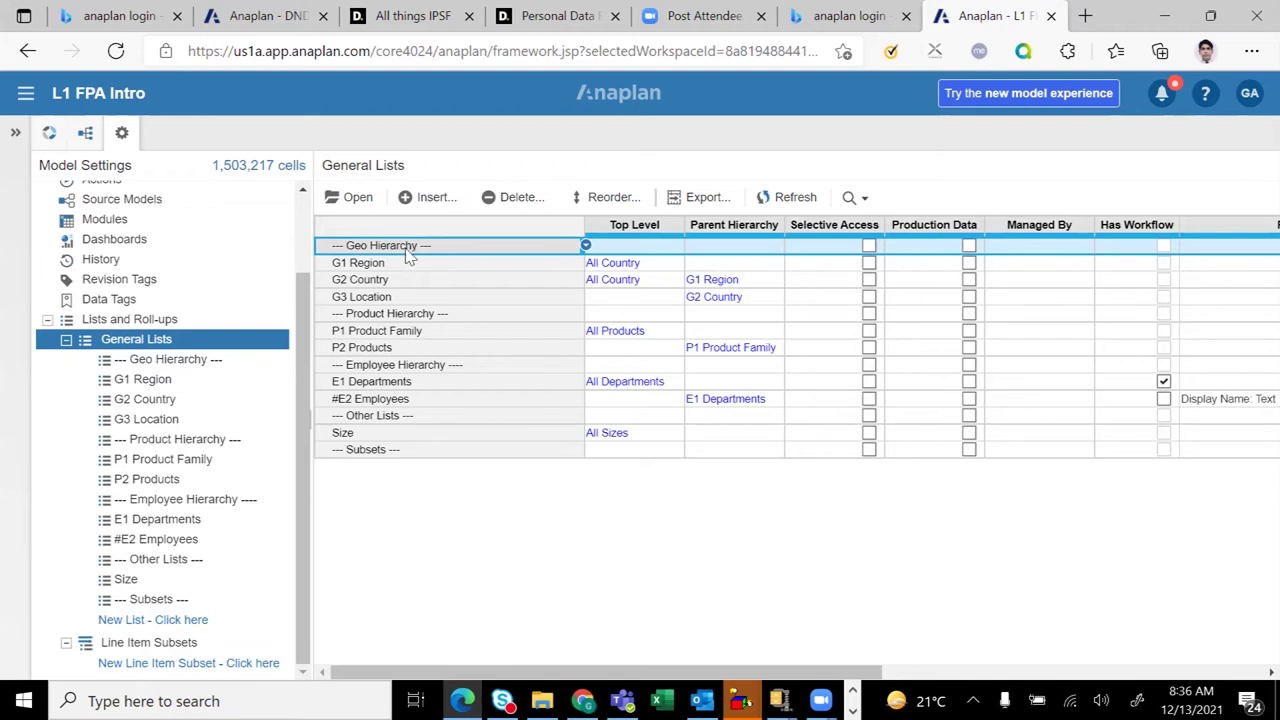
pyautogui.click(358, 264)
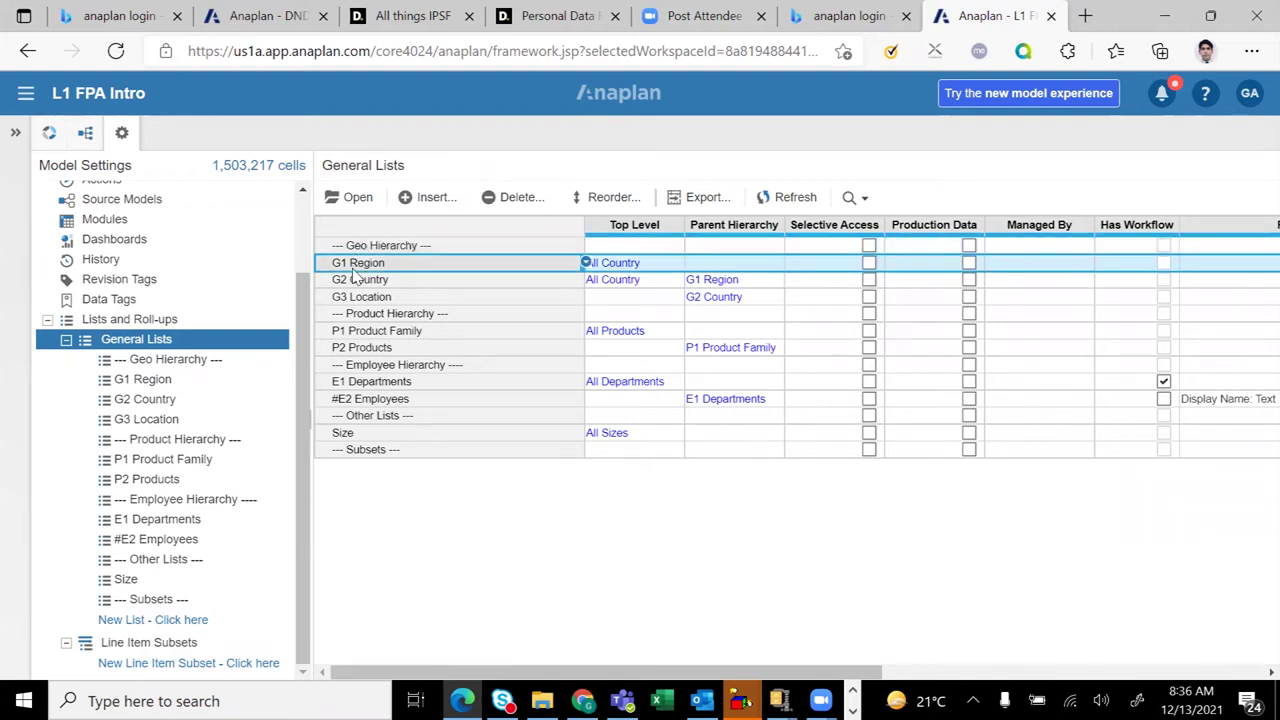
pyautogui.click(352, 282)
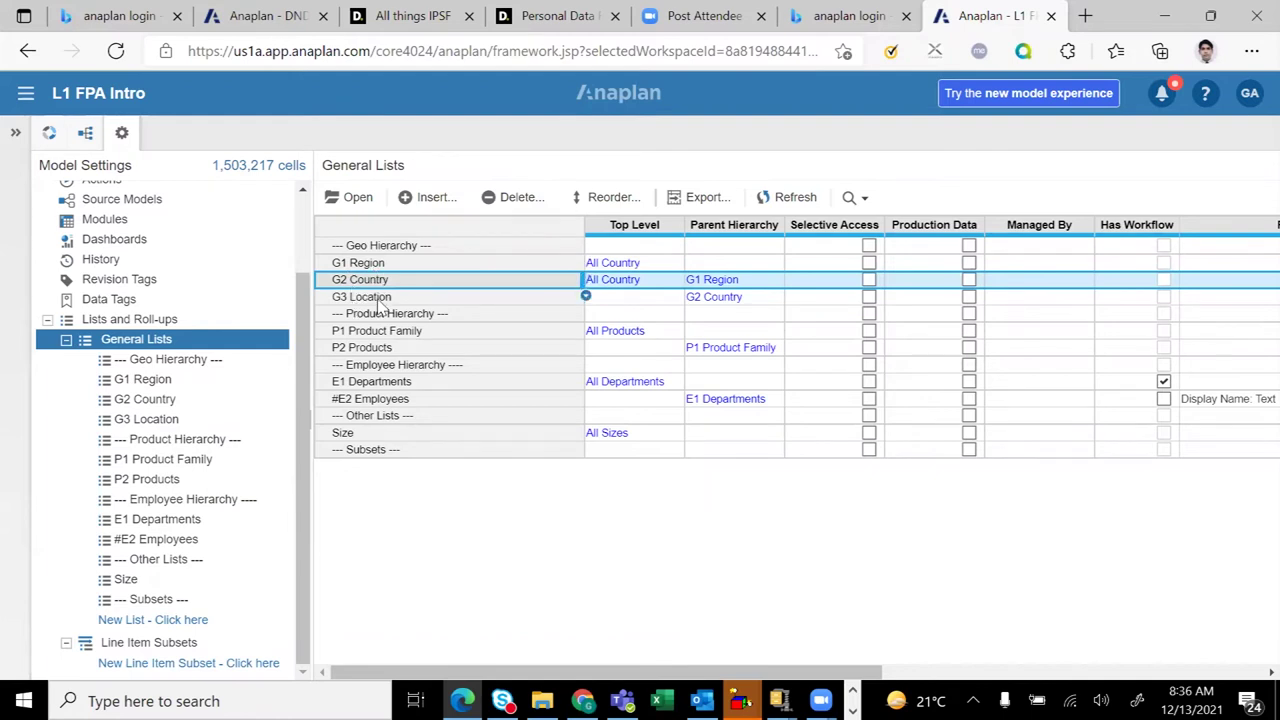
# Open the G1 Region list from the General Lists overview to show its hierarchy tree
pyautogui.click(392, 267)
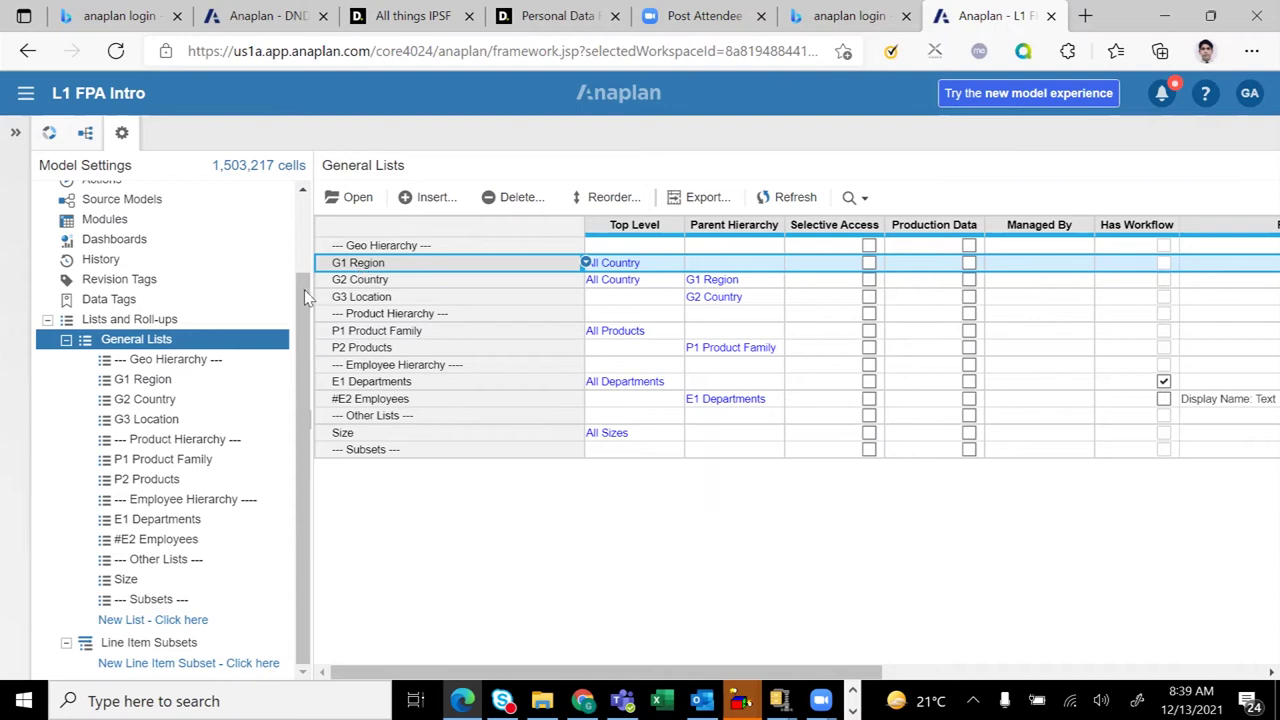
pyautogui.moveTo(305, 247); pyautogui.dragTo(306, 283)
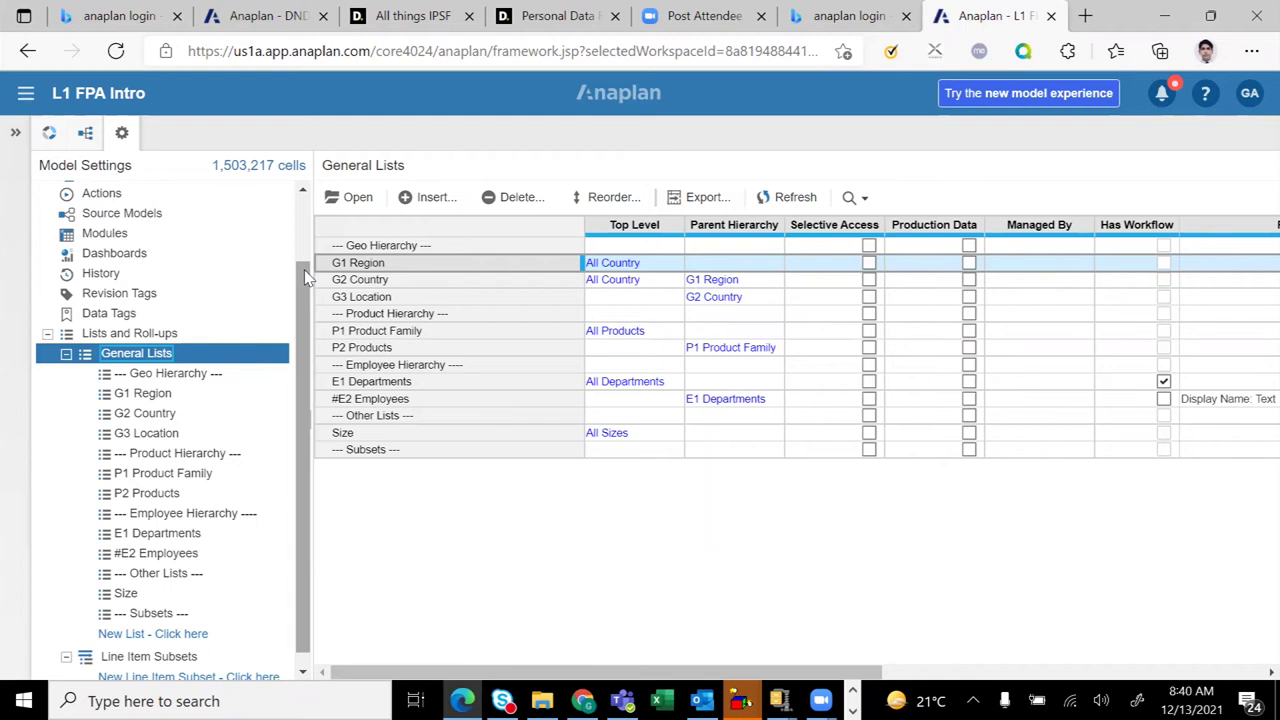
pyautogui.scroll(2, 304, 272)
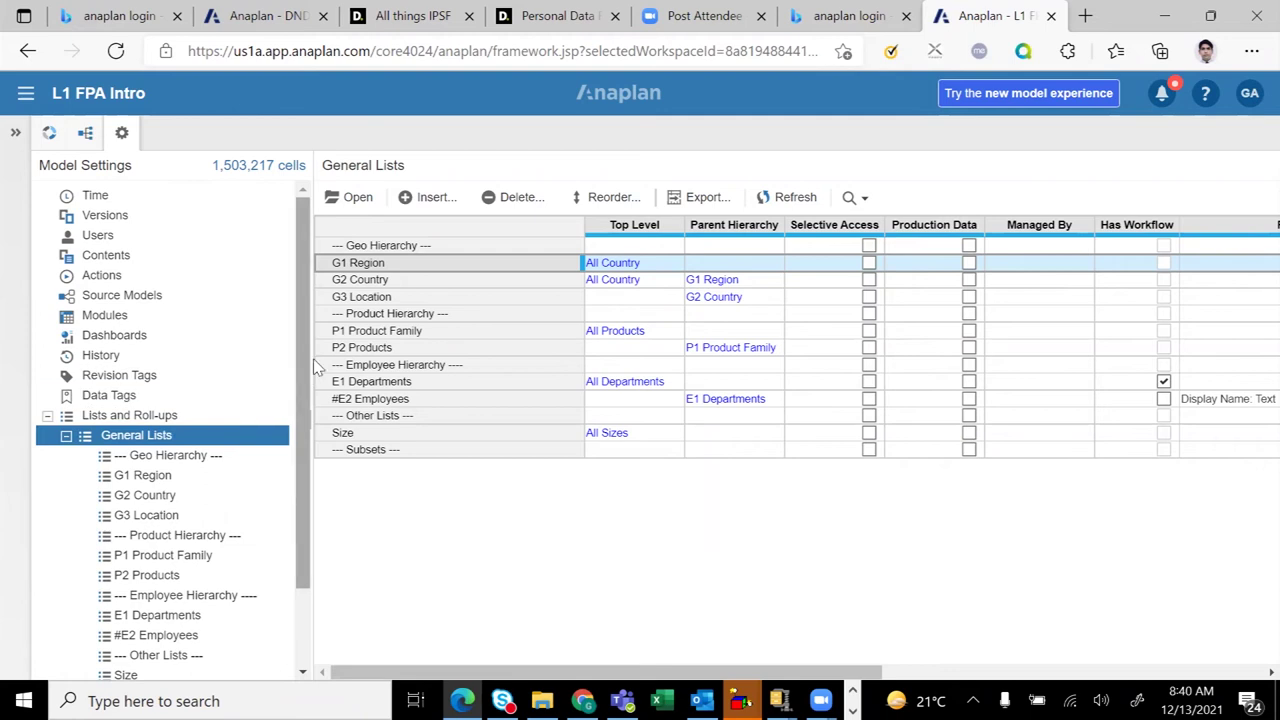
pyautogui.scroll(-1, 303, 360)
pyautogui.scroll(1, 310, 380)
pyautogui.moveTo(300, 367); pyautogui.dragTo(303, 360)
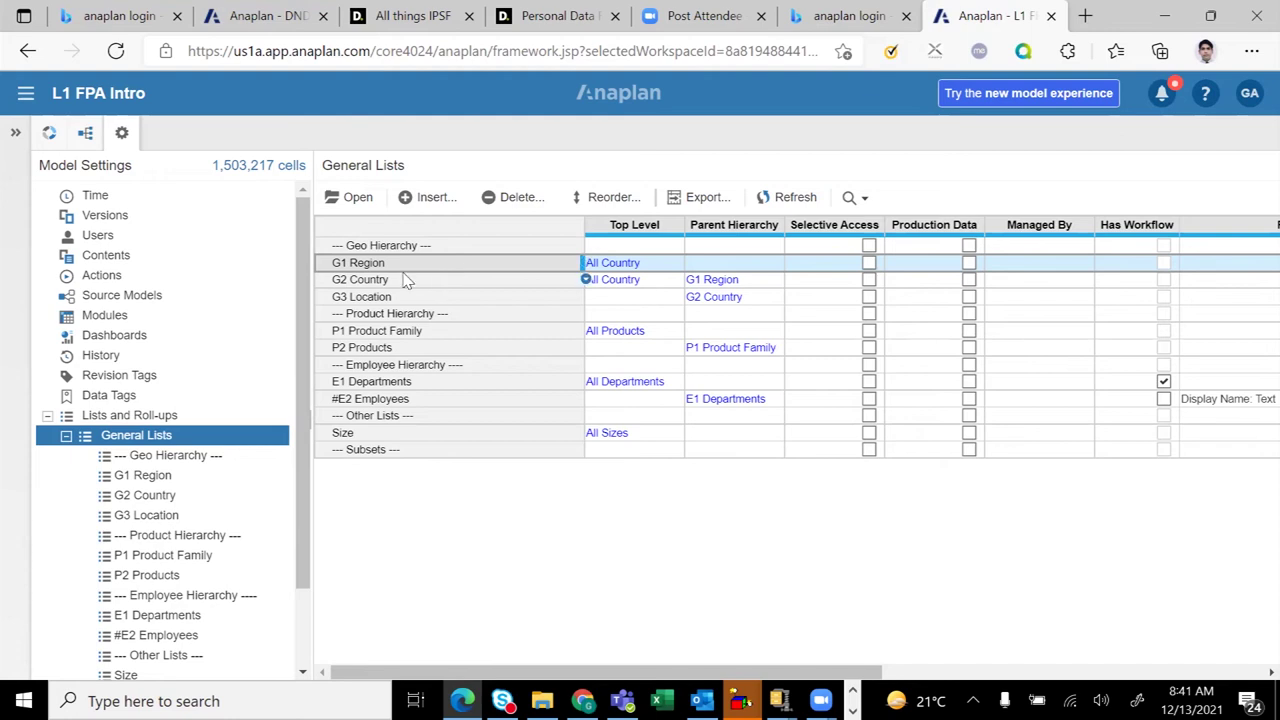
pyautogui.click(372, 202)
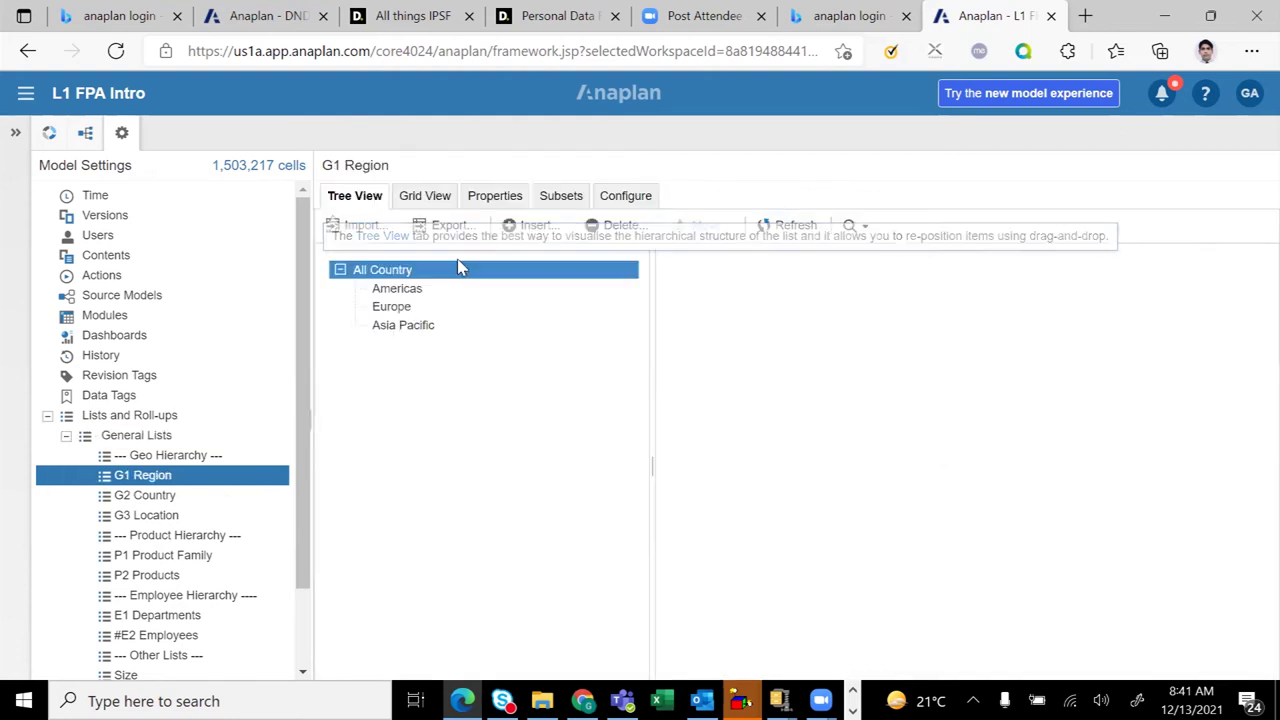
# Look at the G2 Country list and the Geo Hierarchy divider, and return to the G1 Region list
pyautogui.click(410, 270)
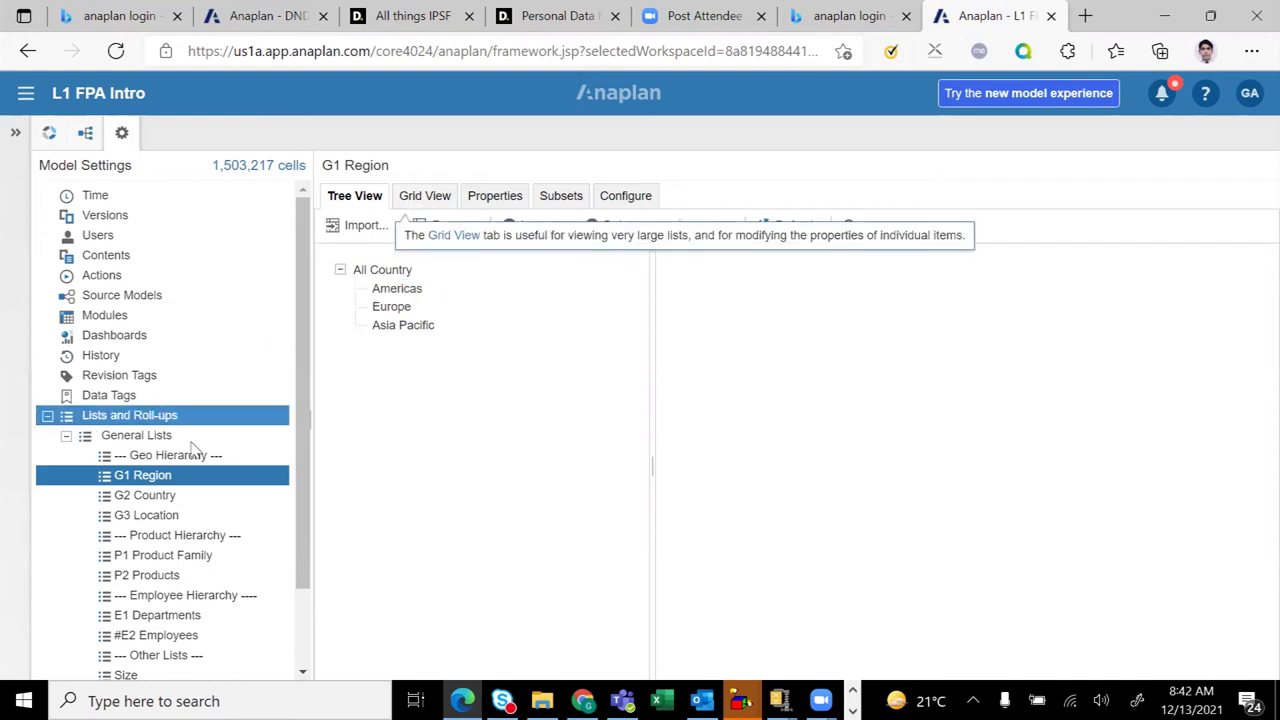
pyautogui.click(168, 497)
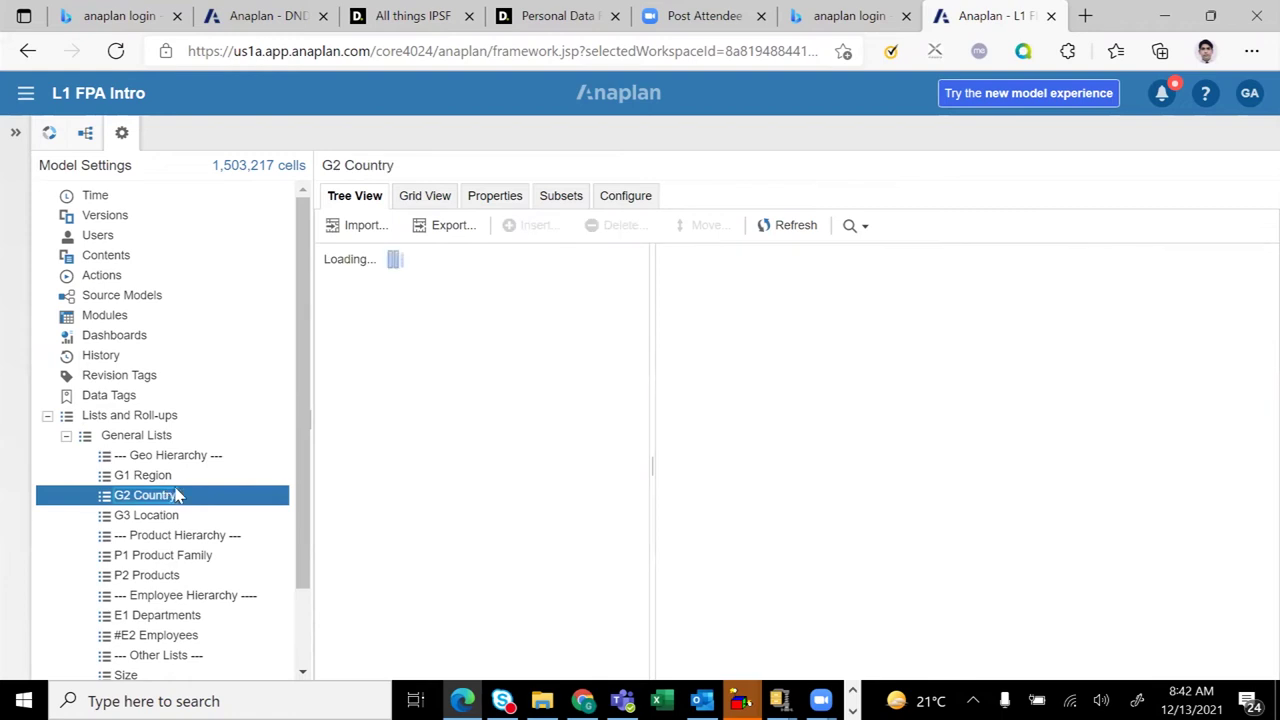
pyautogui.click(155, 458)
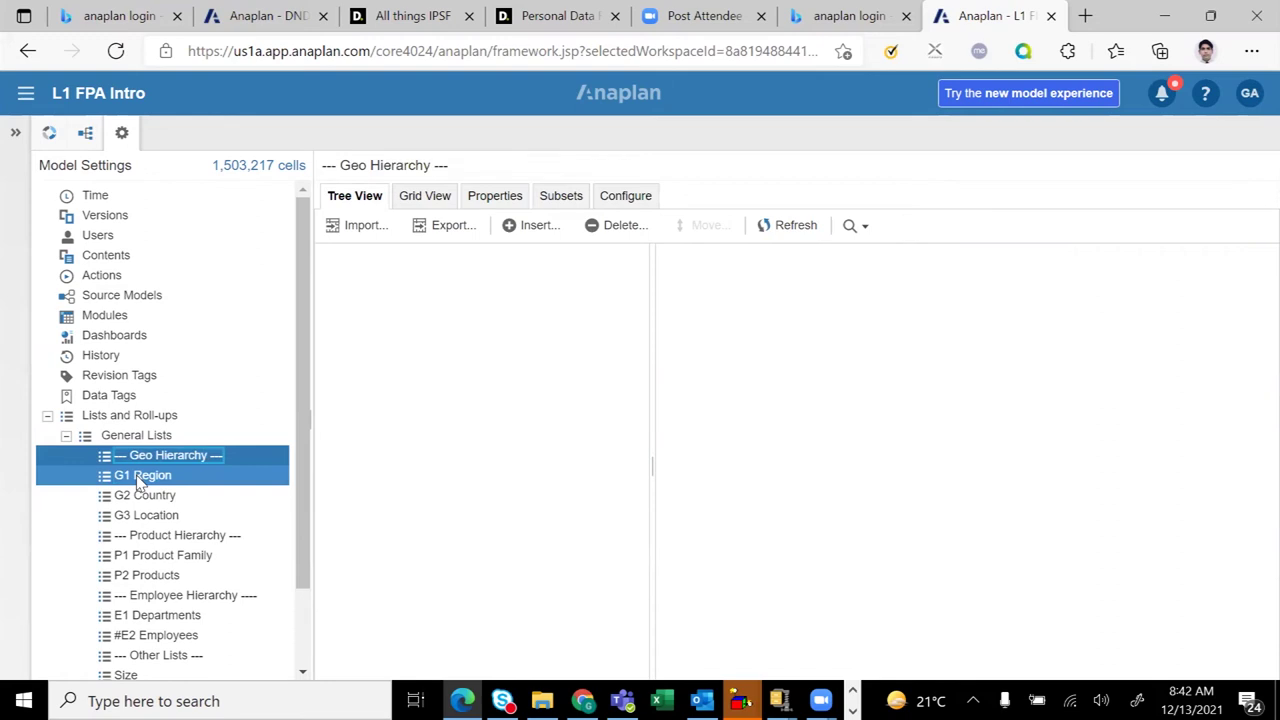
pyautogui.click(138, 478)
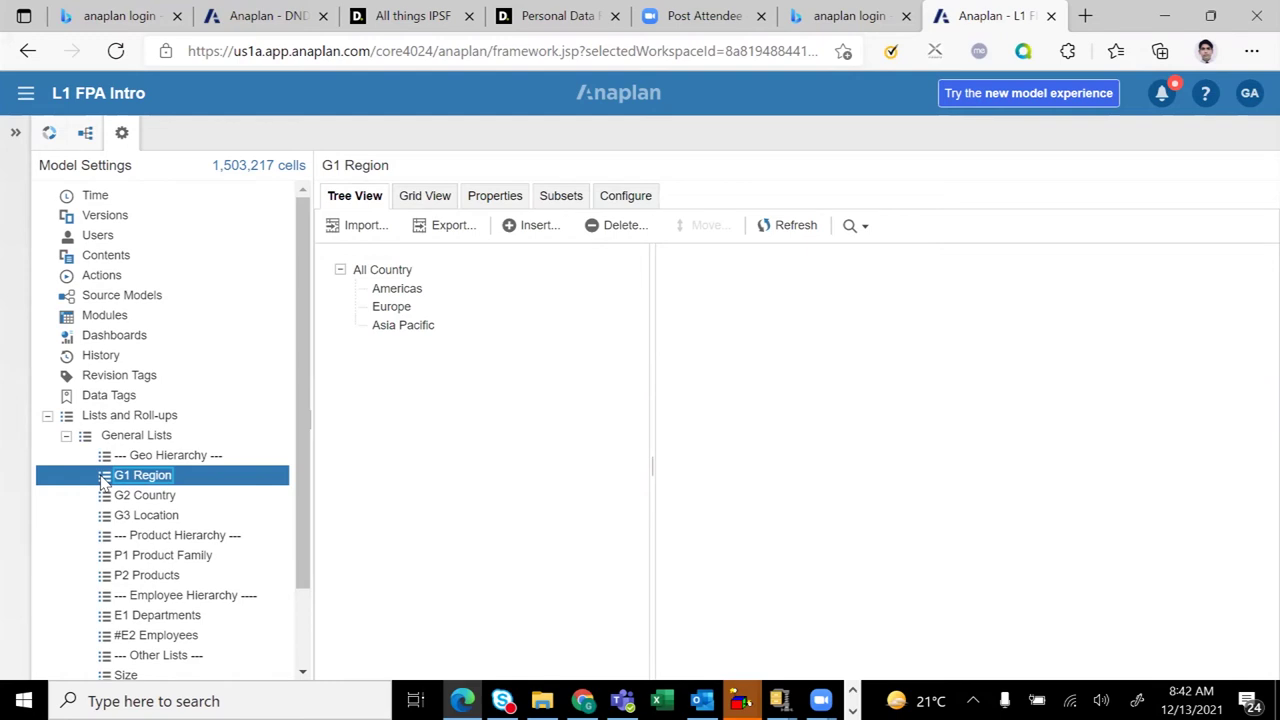
pyautogui.keyDown('shift'); pyautogui.click(168, 458); pyautogui.keyUp('shift')
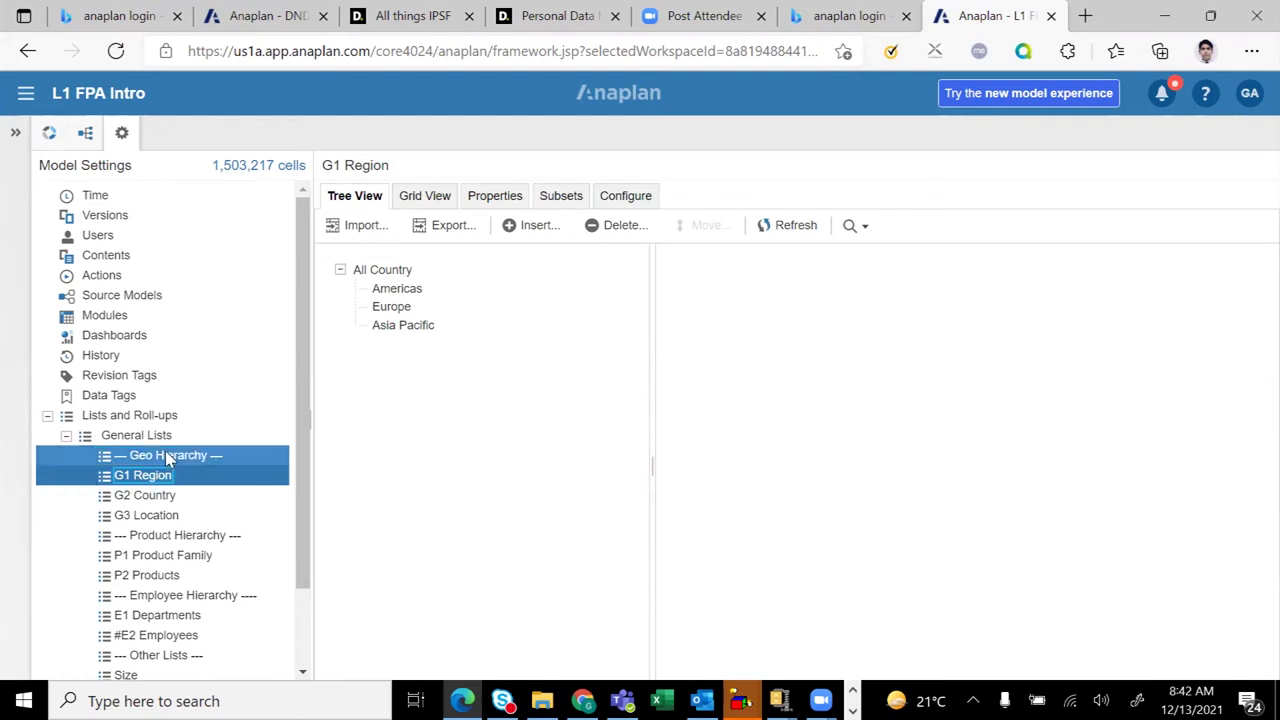
pyautogui.click(162, 477)
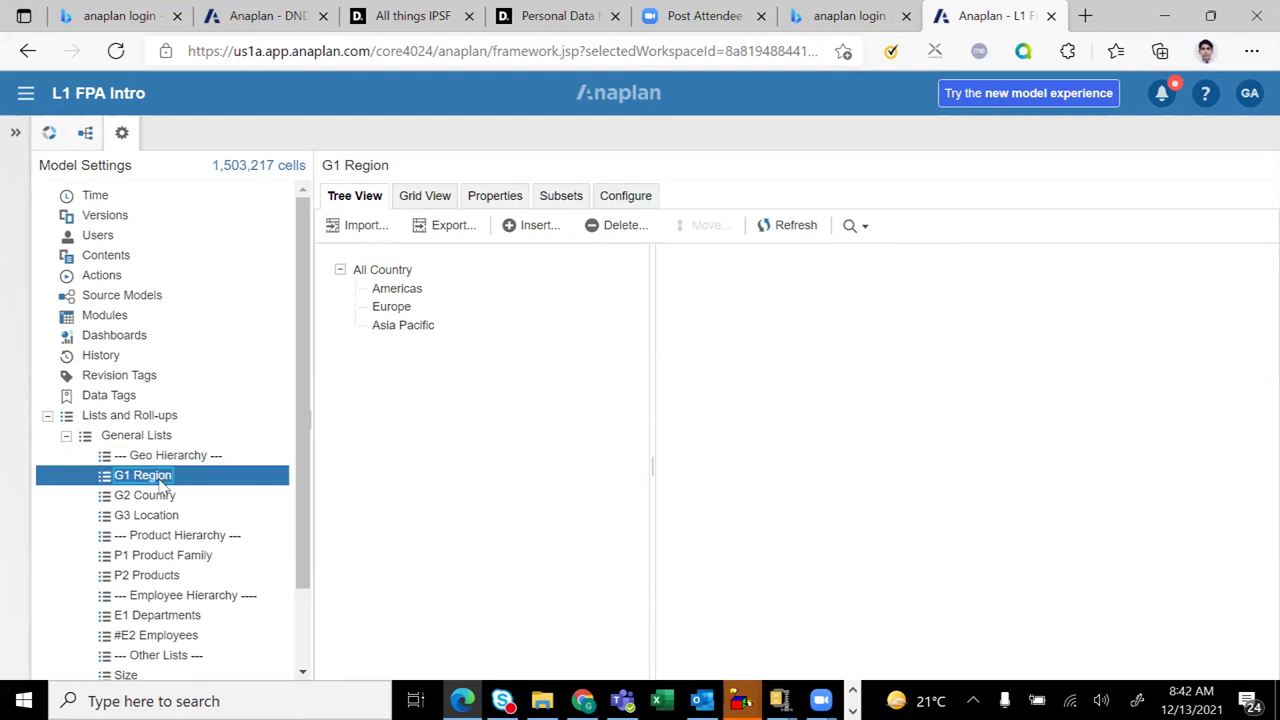
pyautogui.keyDown('shift'); pyautogui.click(75, 500); pyautogui.keyUp('shift')
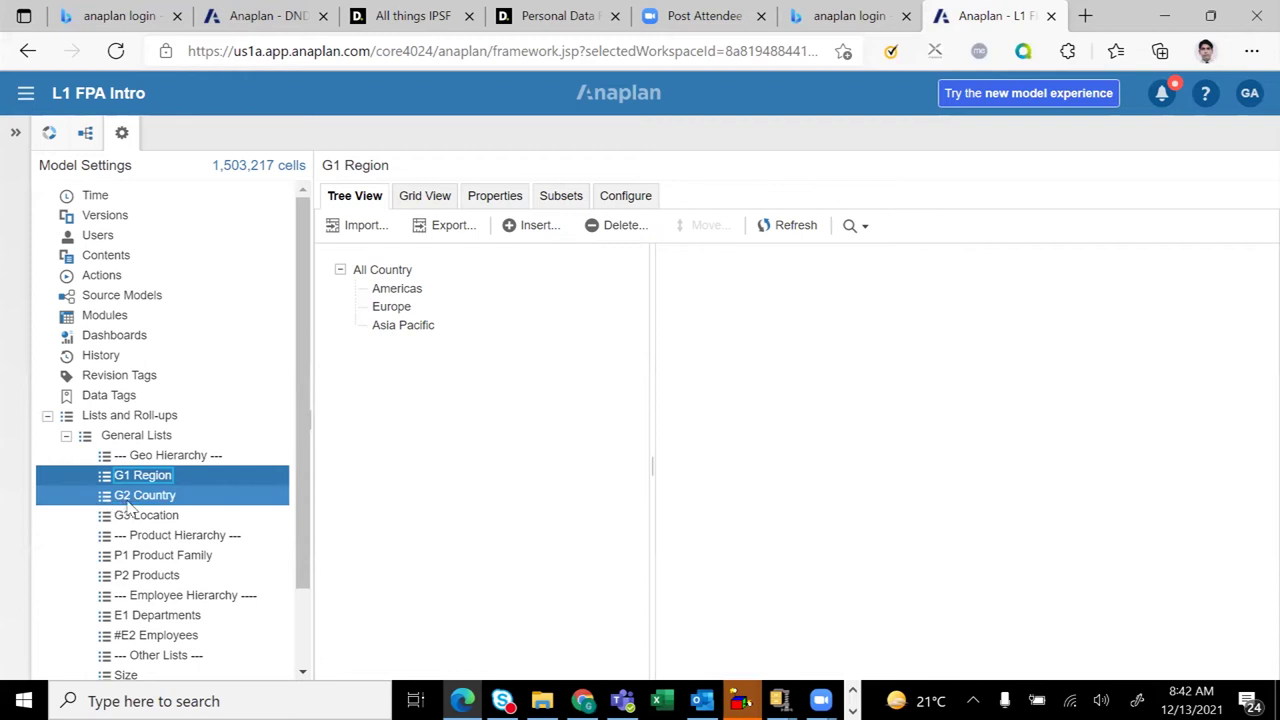
# View the G2 Country and G3 Location lists of the geographic hierarchy in turn, going back up to G1 Region
pyautogui.click(170, 498)
pyautogui.keyDown('shift'); pyautogui.click(160, 518); pyautogui.keyUp('shift')
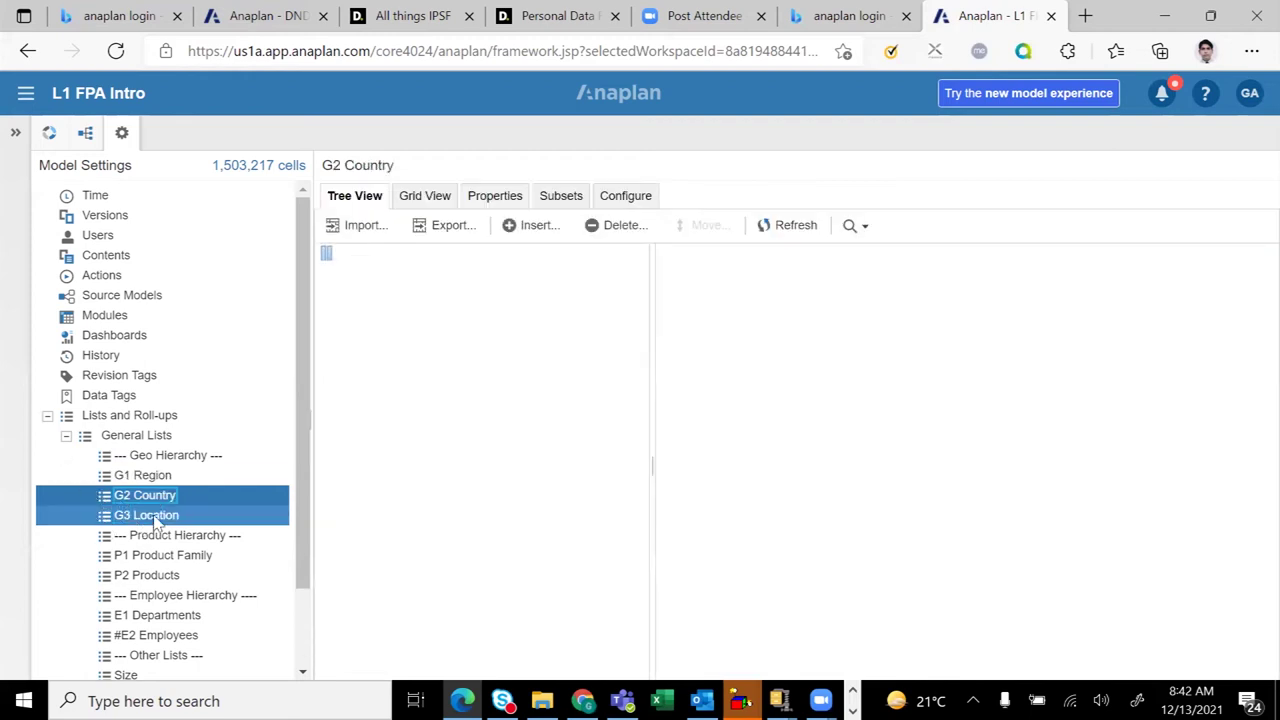
pyautogui.click(160, 518)
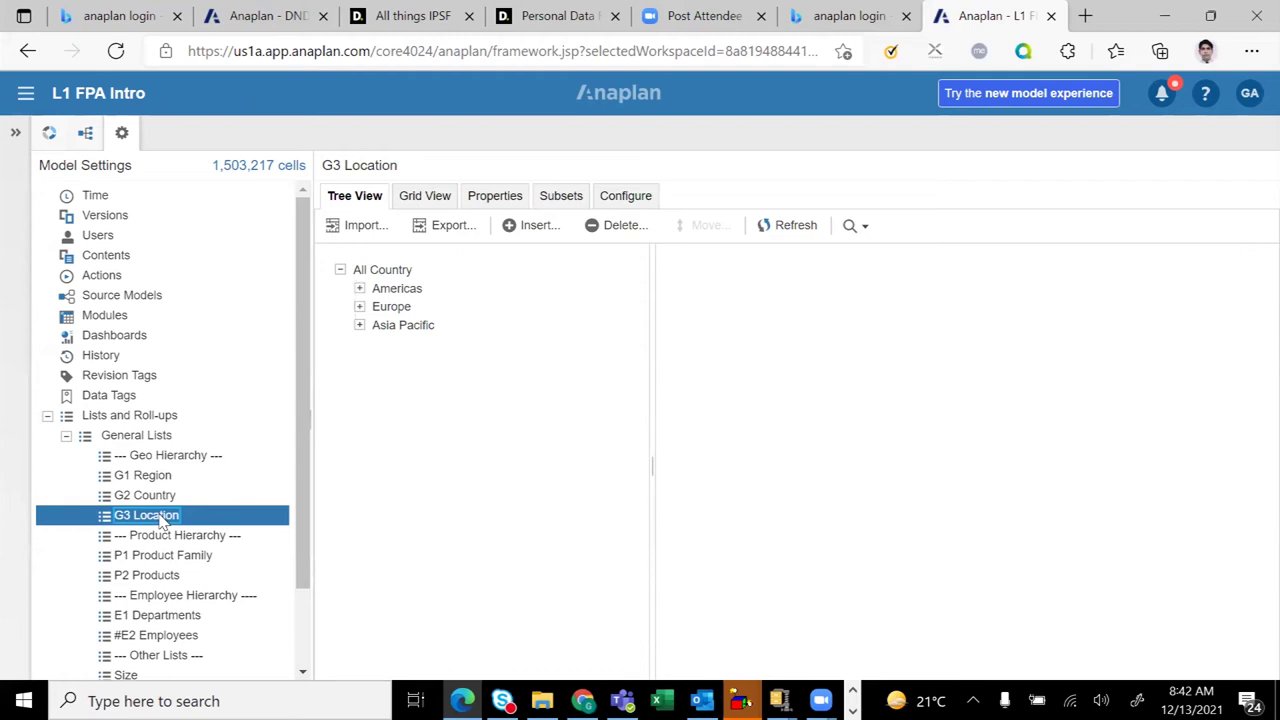
pyautogui.keyDown('shift'); pyautogui.click(150, 497); pyautogui.keyUp('shift')
pyautogui.click(150, 496)
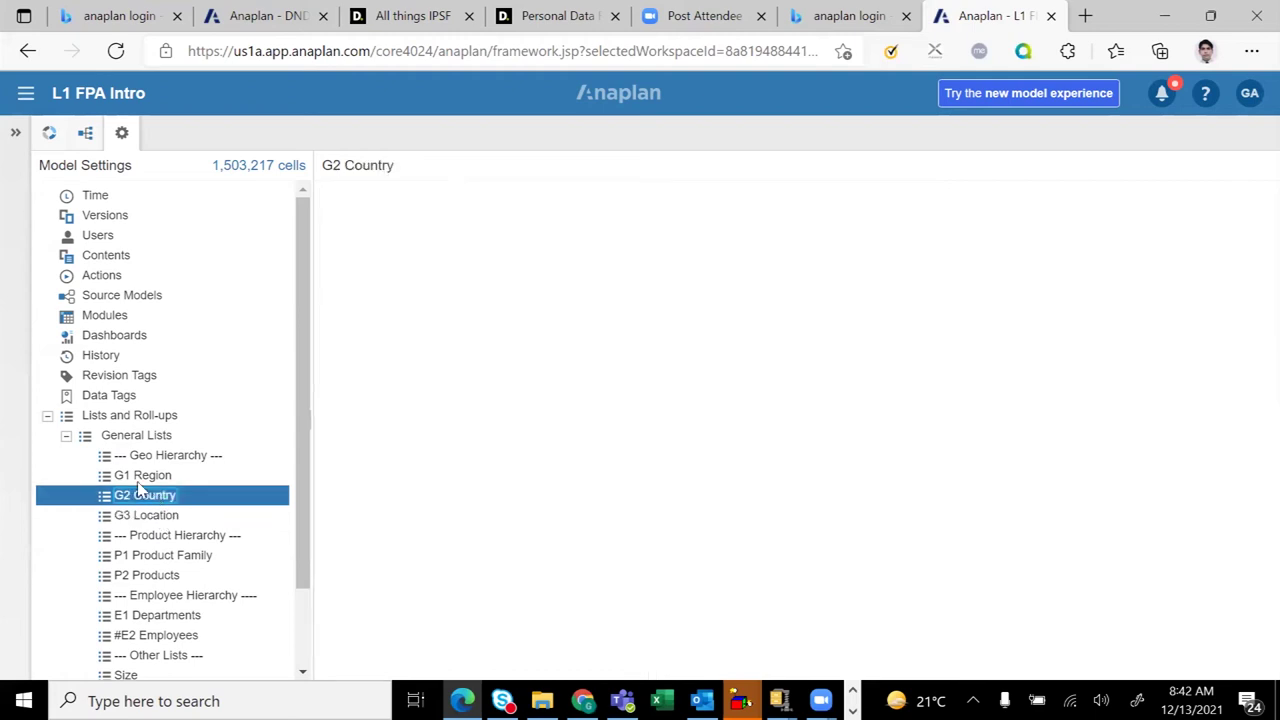
pyautogui.keyDown('shift'); pyautogui.click(142, 478); pyautogui.keyUp('shift')
pyautogui.click(142, 478)
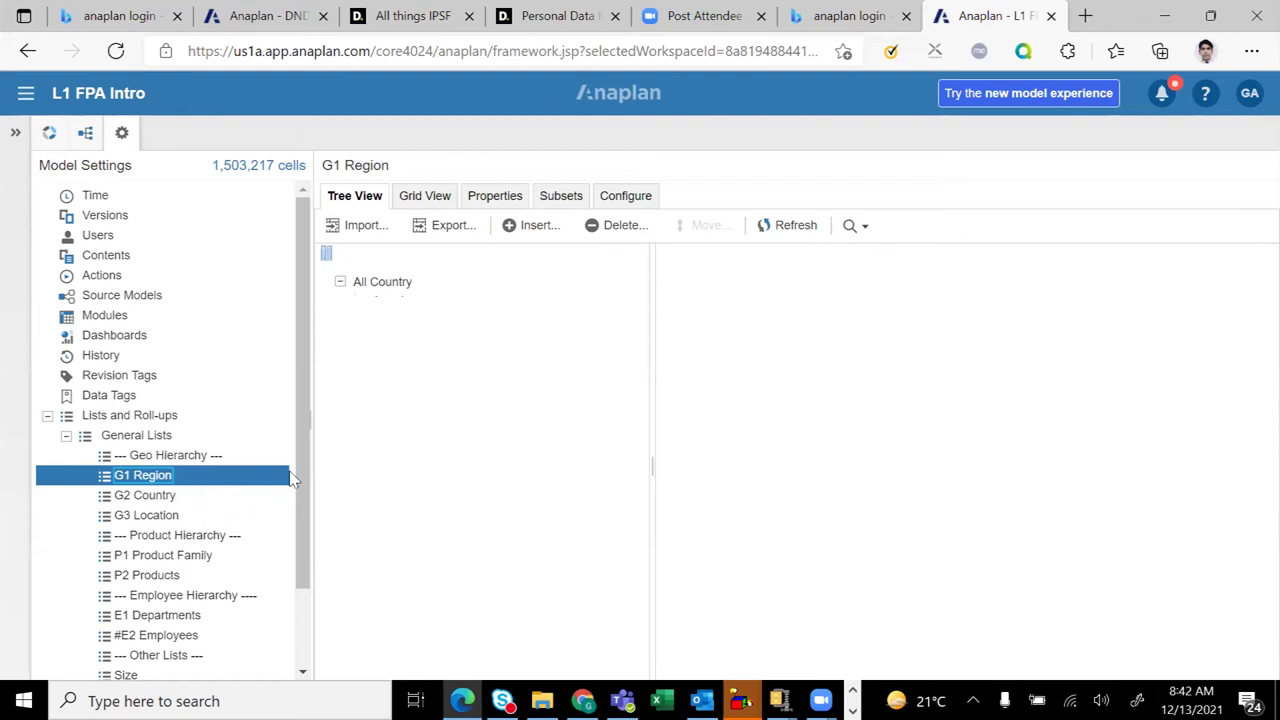
pyautogui.click(405, 290)
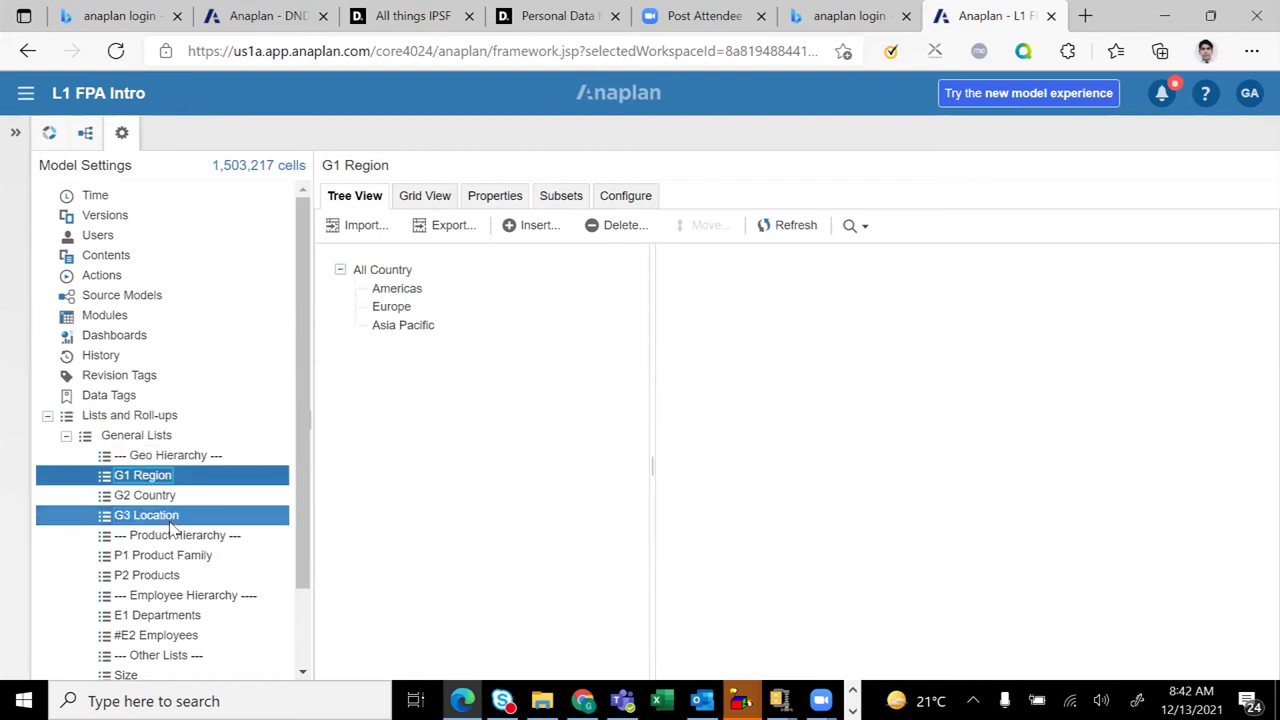
# View the Product Hierarchy divider in the general lists
pyautogui.moveTo(305, 502); pyautogui.dragTo(312, 542)
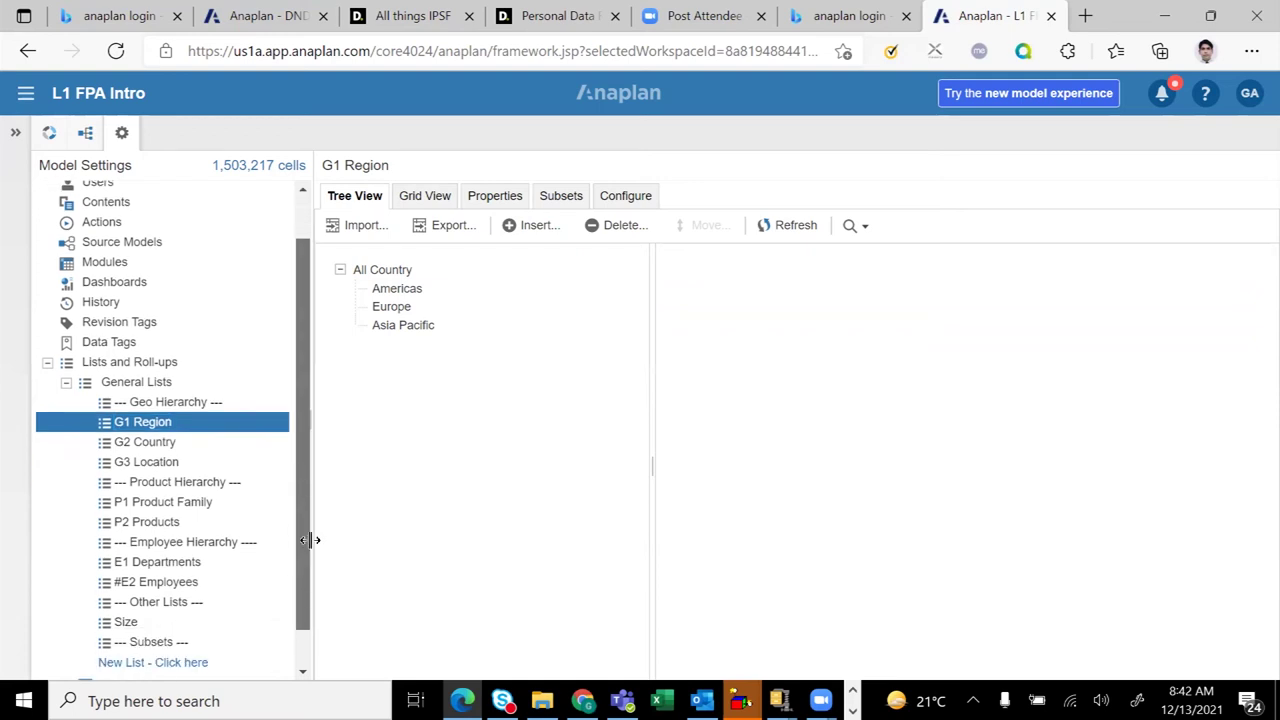
pyautogui.click(207, 481)
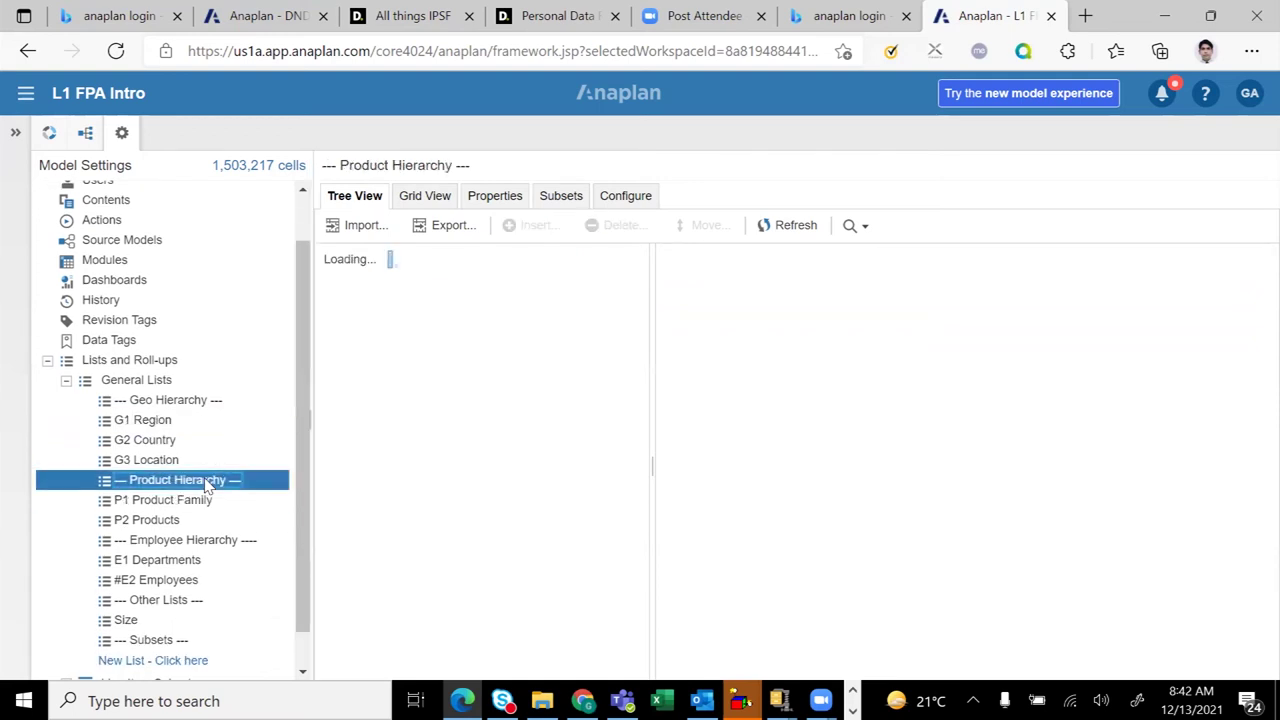
pyautogui.keyDown('shift'); pyautogui.click(225, 500); pyautogui.keyUp('shift')
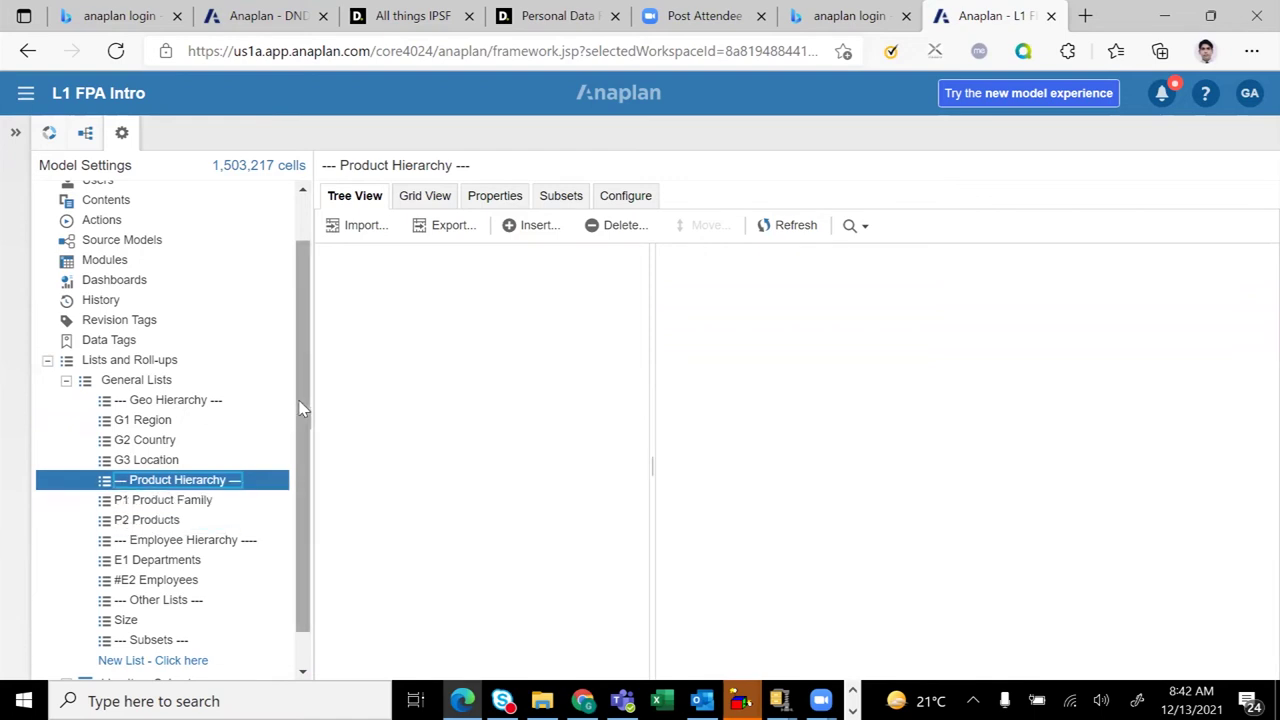
pyautogui.moveTo(303, 408); pyautogui.dragTo(298, 350)
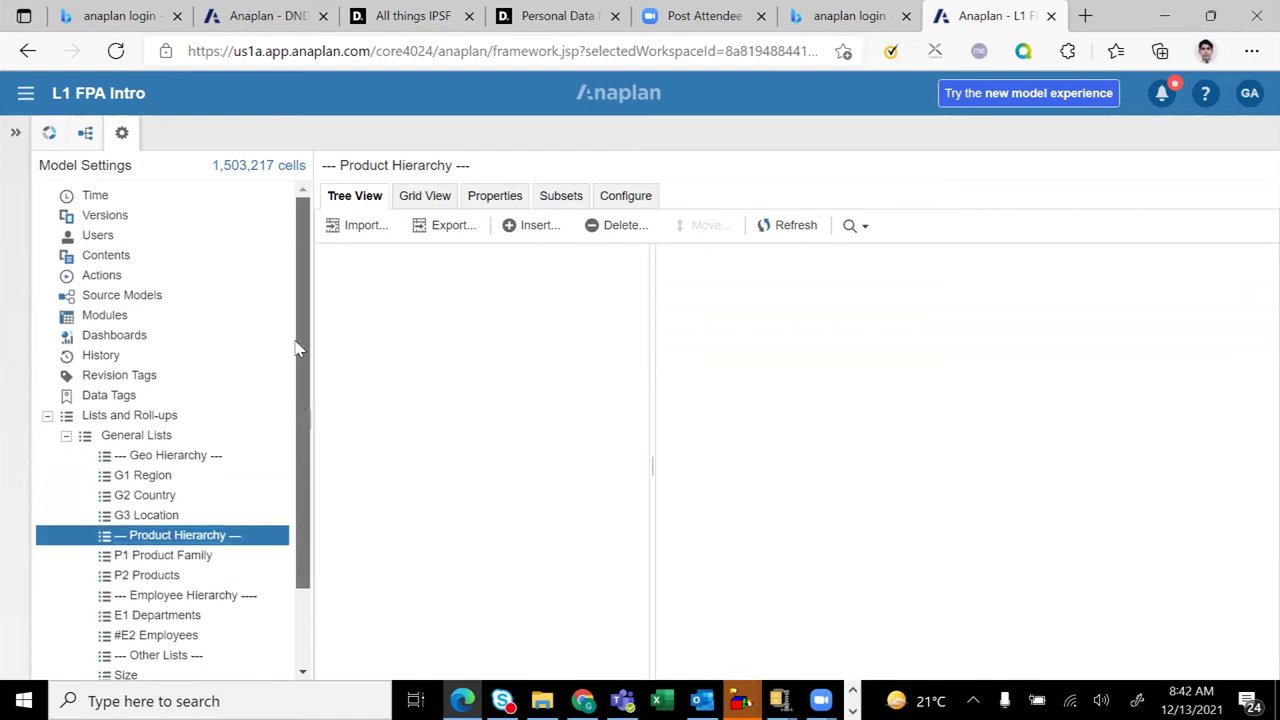
# Return to the General Lists overview and select the Geo Hierarchy row
pyautogui.click(129, 440)
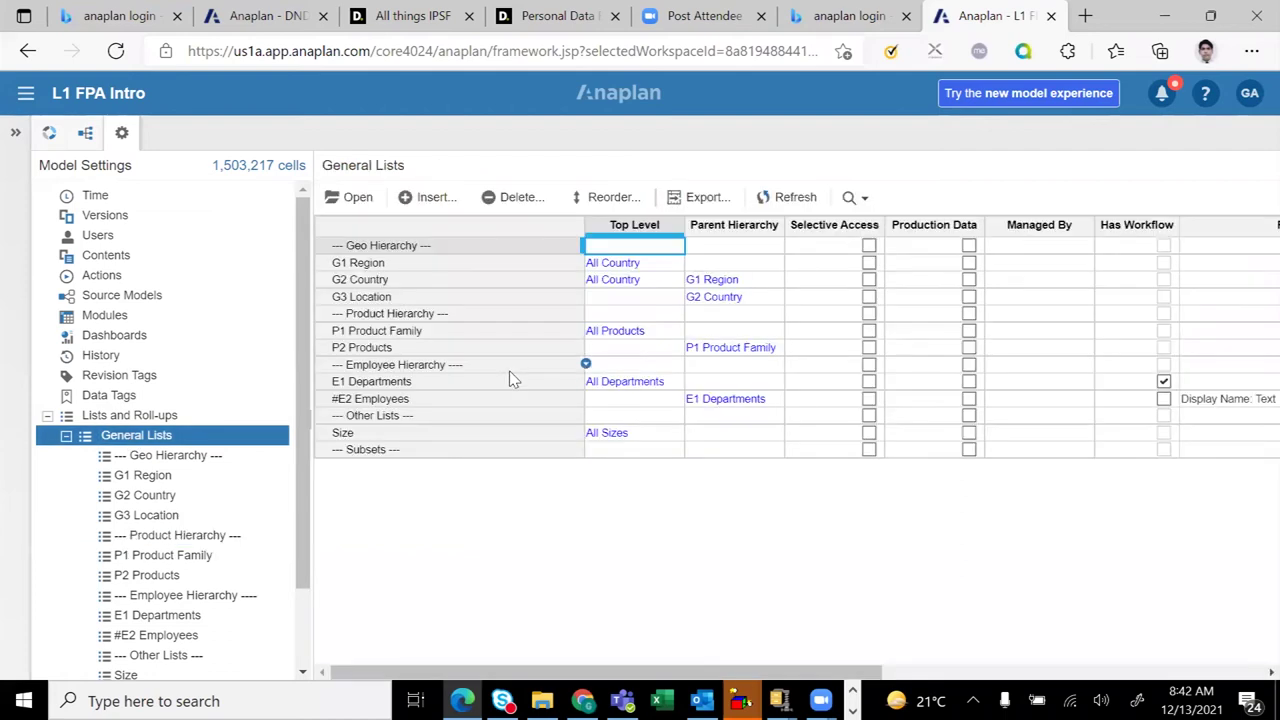
pyautogui.click(347, 250)
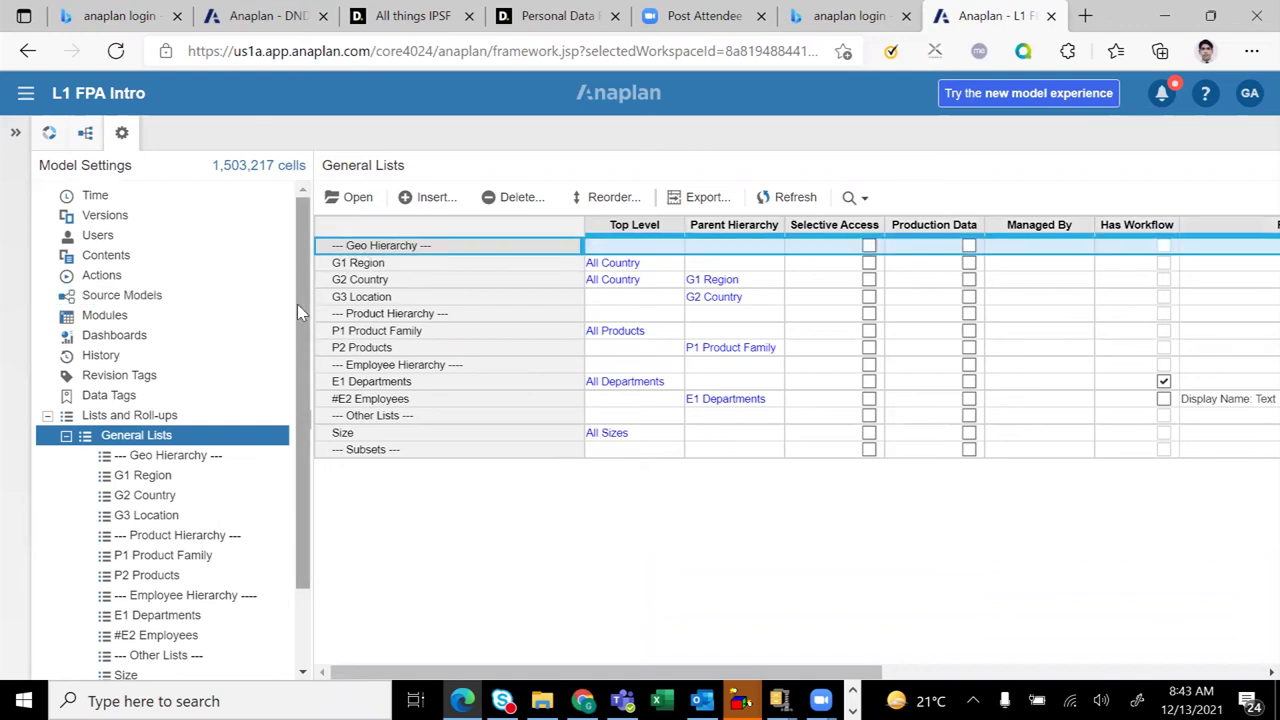
pyautogui.moveTo(297, 304); pyautogui.dragTo(296, 231)
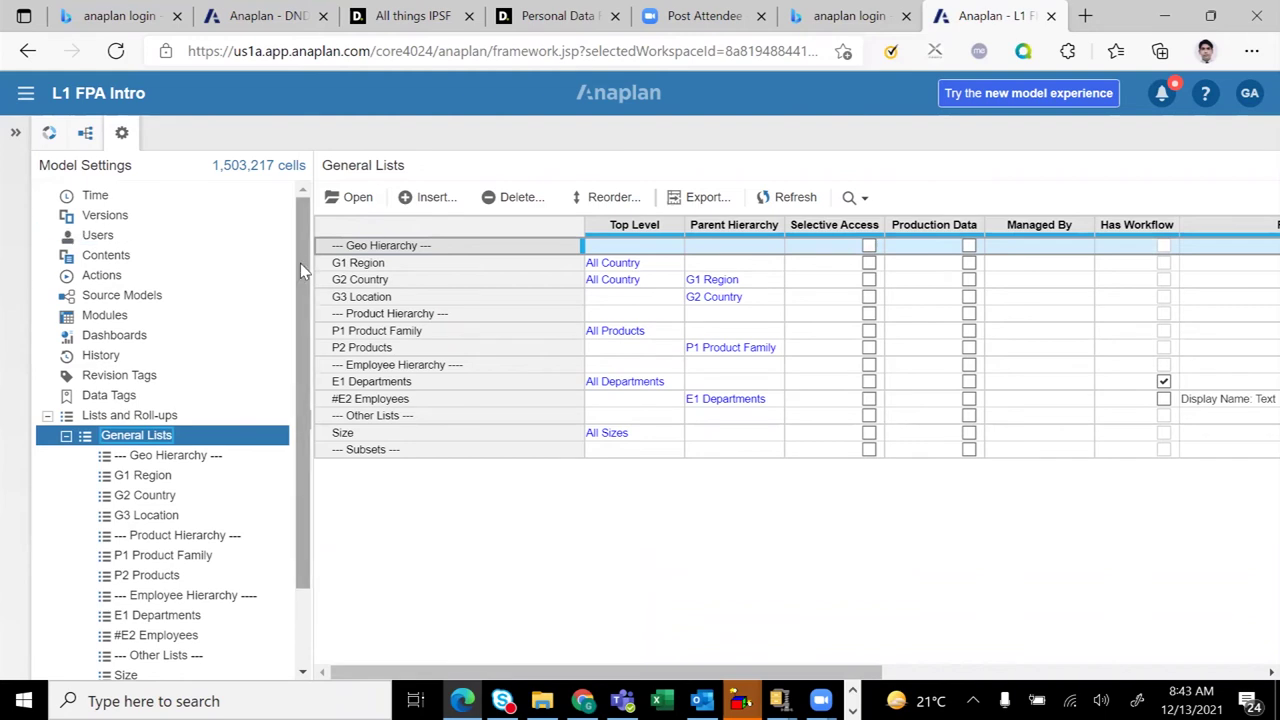
pyautogui.scroll(-1, 302, 272)
pyautogui.scroll(1, 302, 272)
# Open the REV01 Price Book module from the Modules overview
pyautogui.click(124, 316)
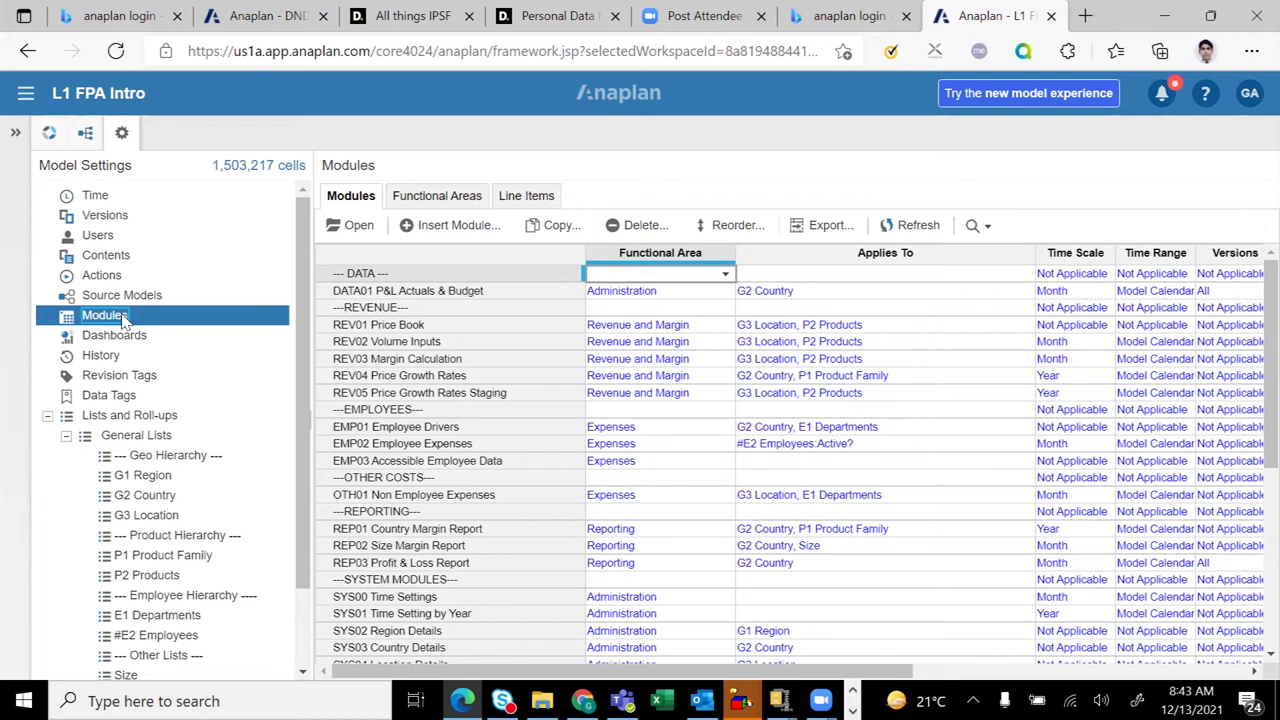
pyautogui.scroll(-1, 303, 340)
pyautogui.scroll(1, 300, 320)
pyautogui.click(382, 327)
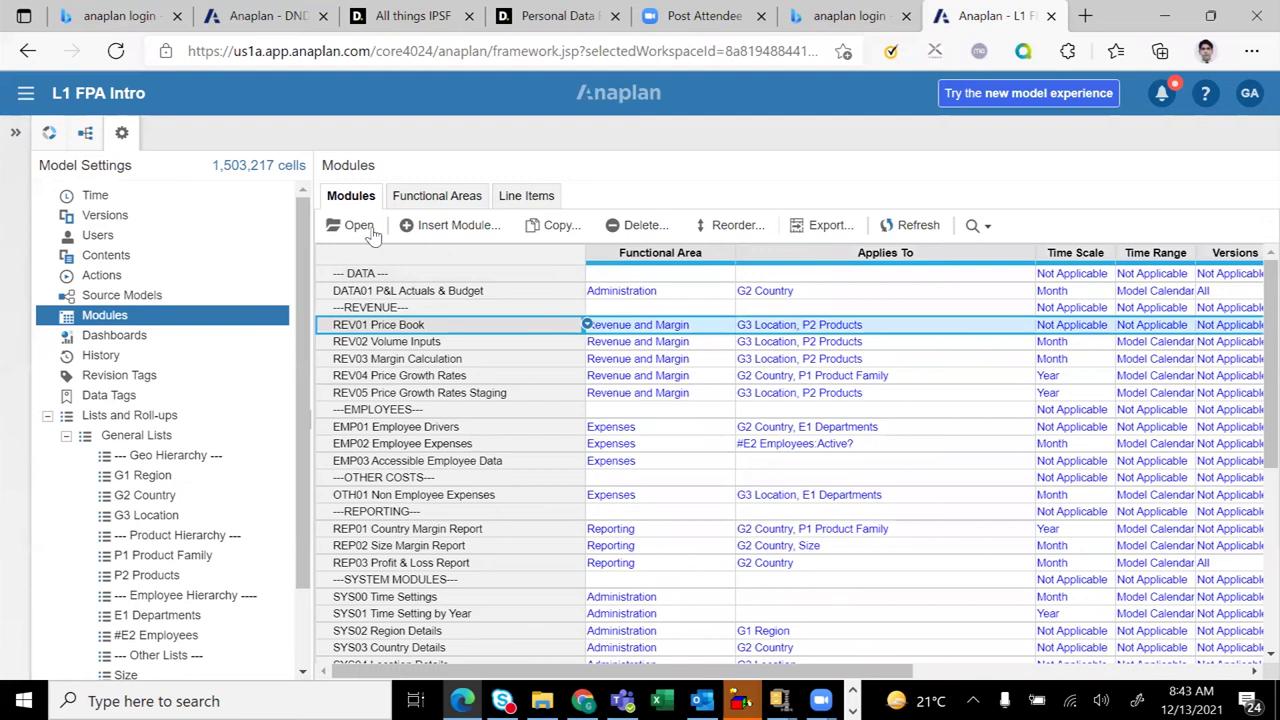
pyautogui.click(362, 226)
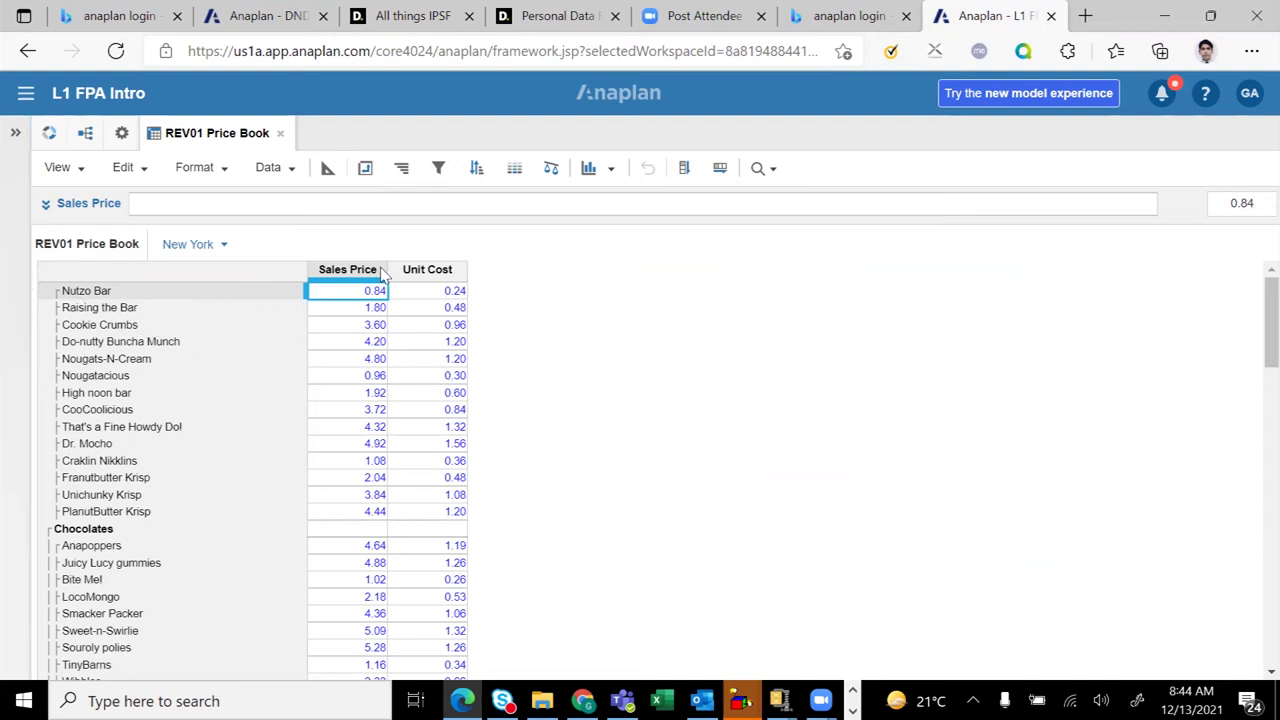
# Show the price book for Chicago and for London, browsing the region and country branches of the location hierarchy
pyautogui.click(226, 246)
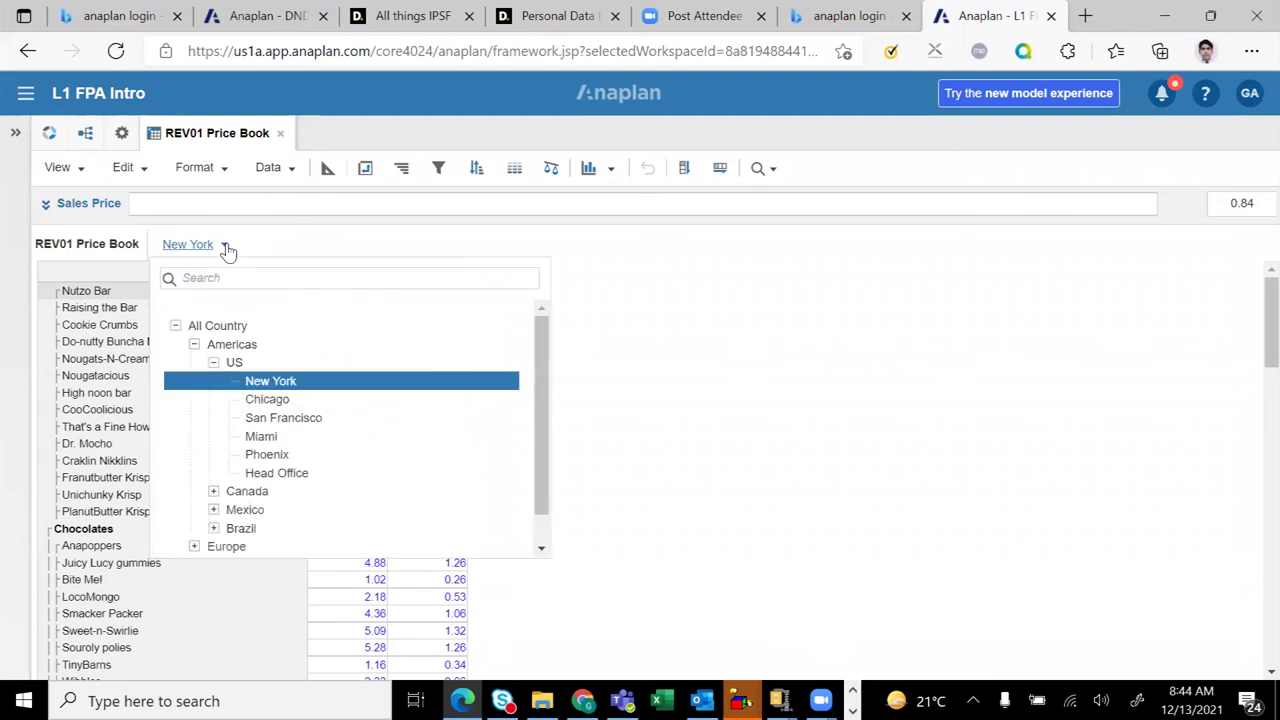
pyautogui.click(268, 403)
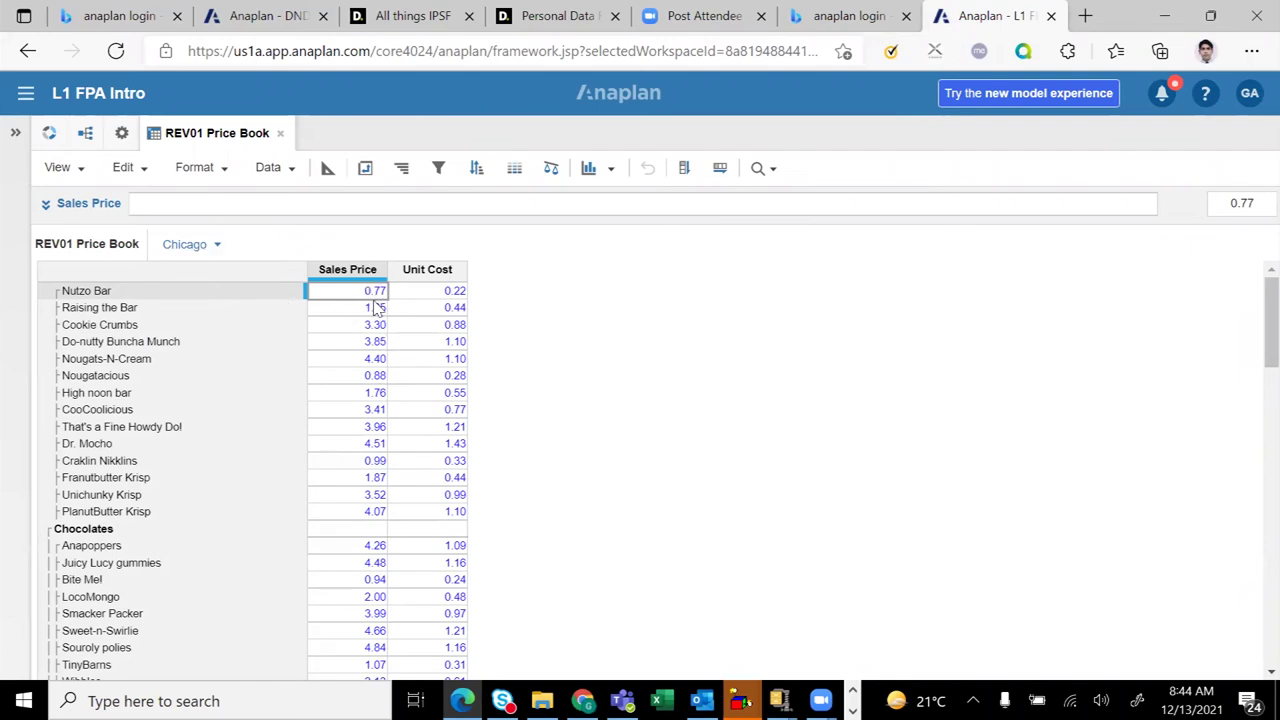
pyautogui.click(218, 245)
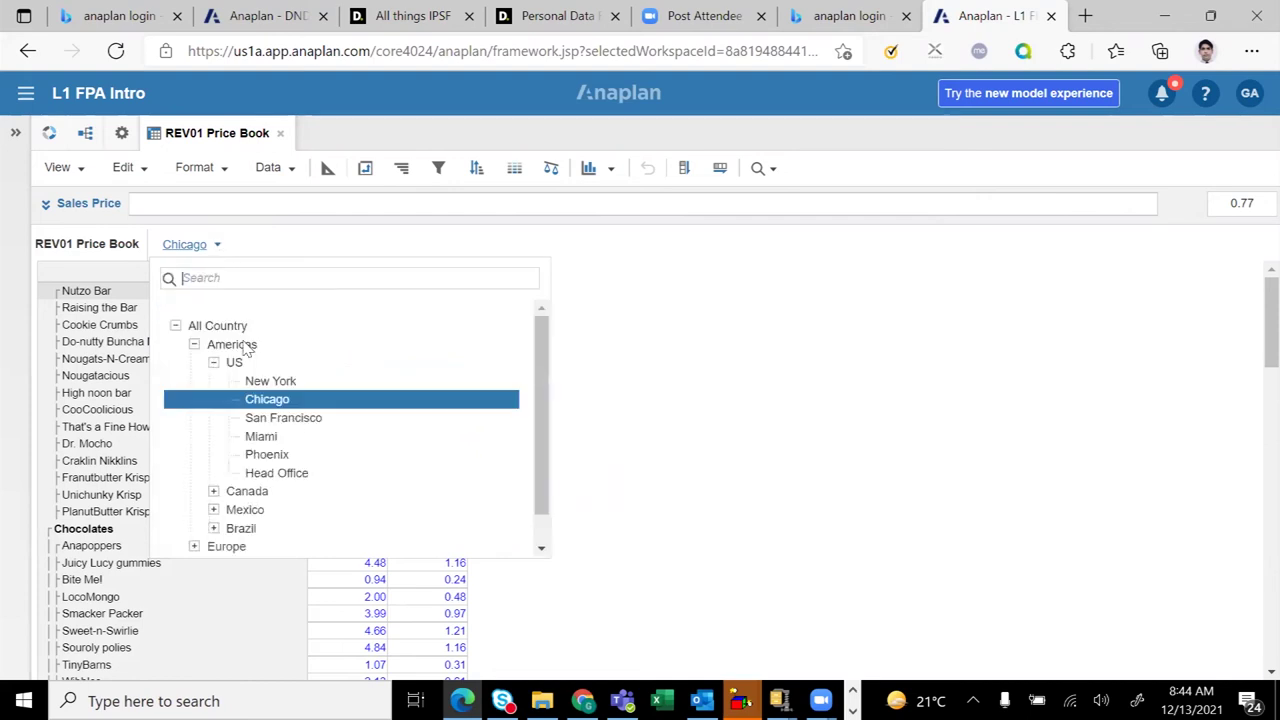
pyautogui.click(213, 363)
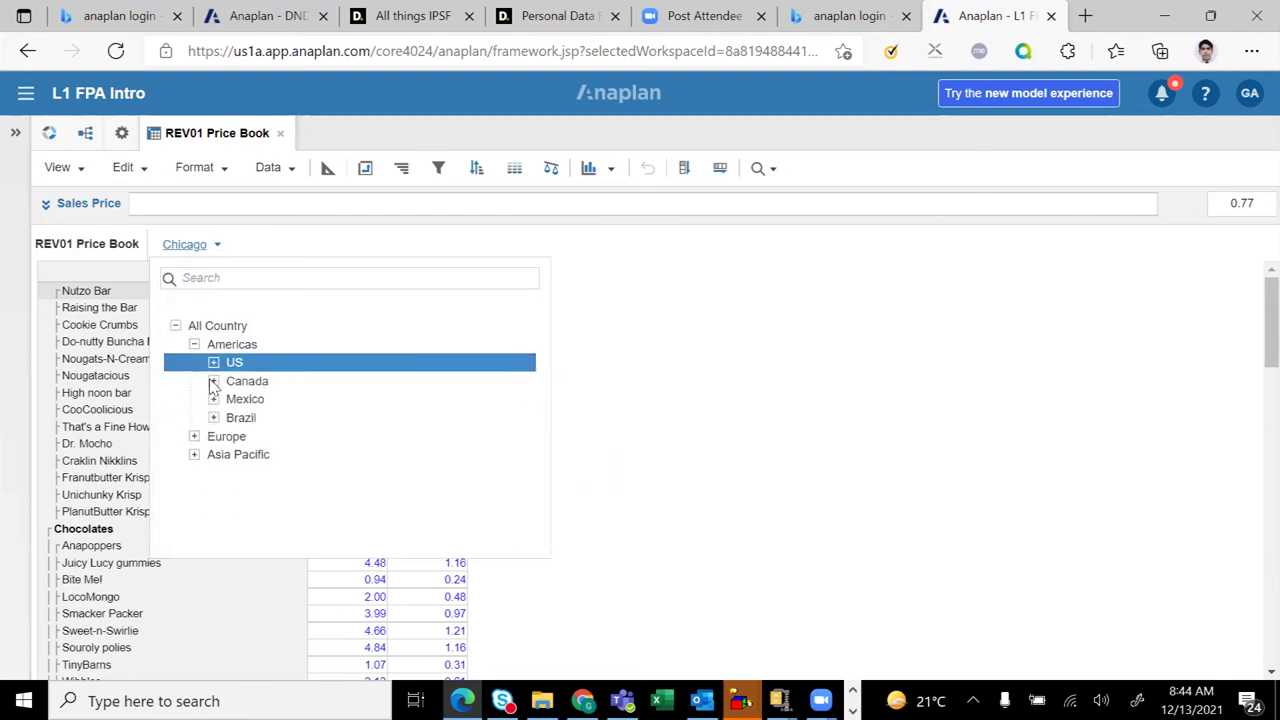
pyautogui.click(213, 382)
pyautogui.click(213, 382)
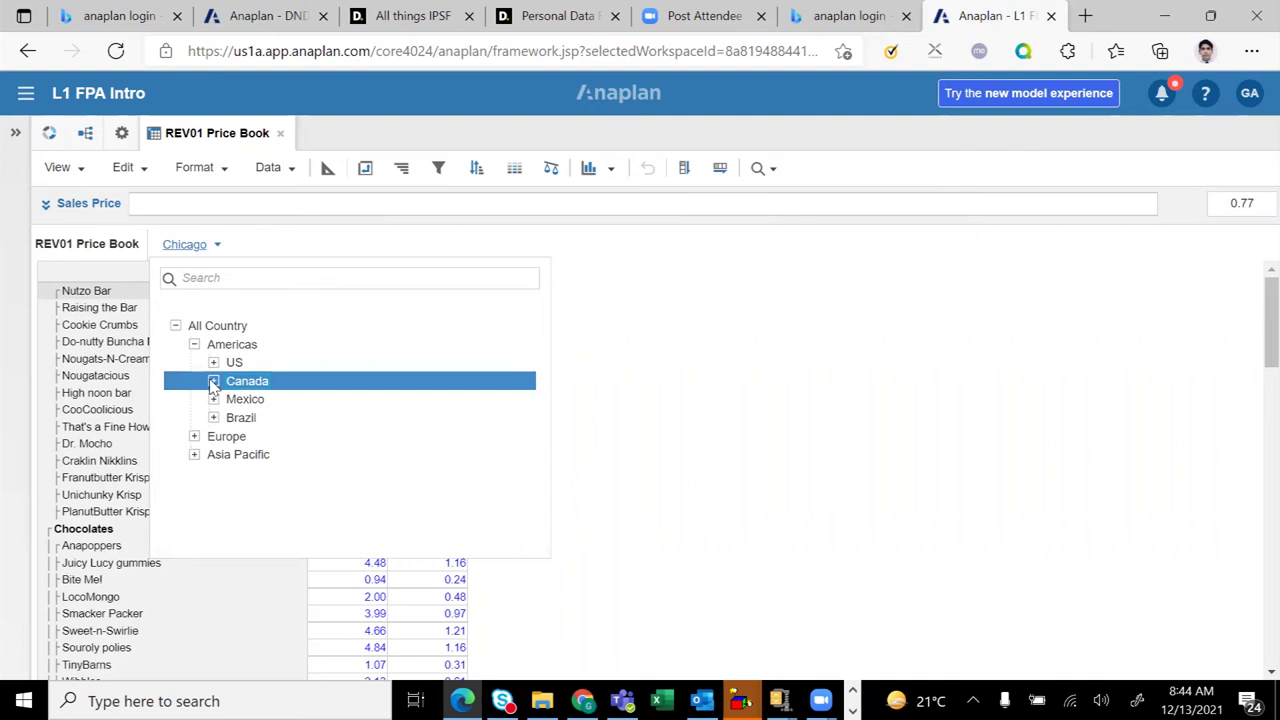
pyautogui.click(194, 437)
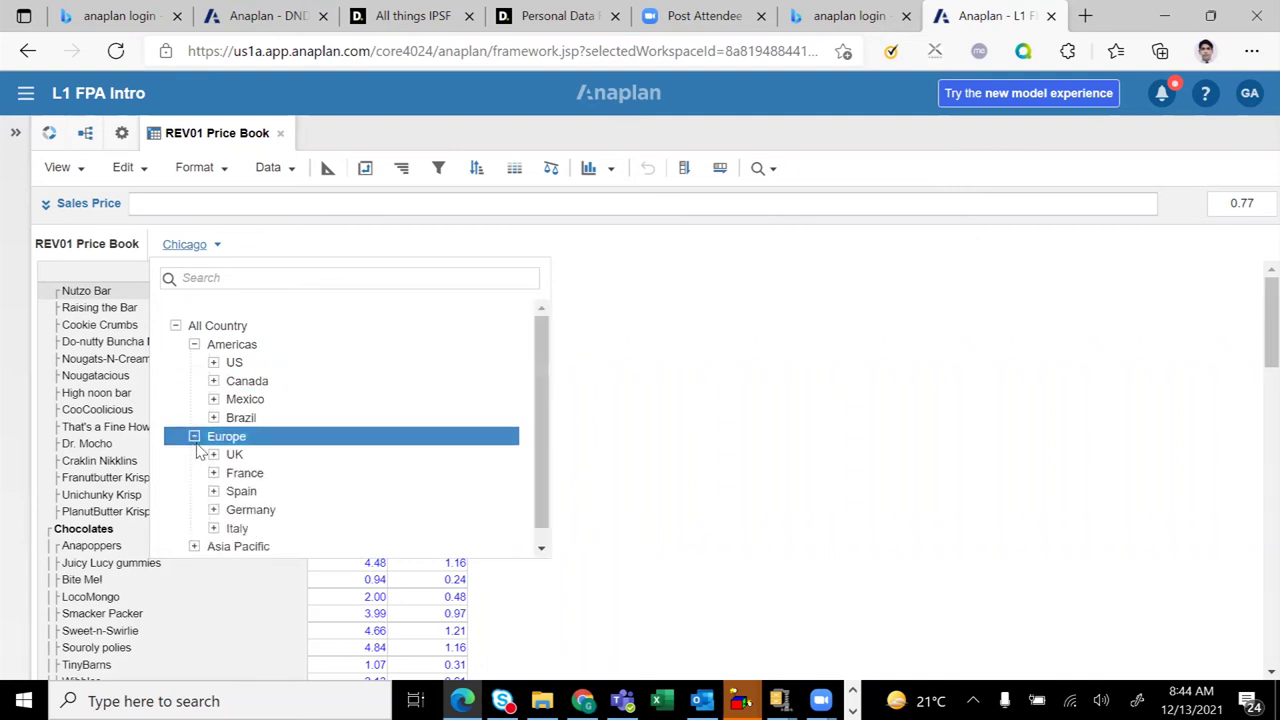
pyautogui.click(213, 455)
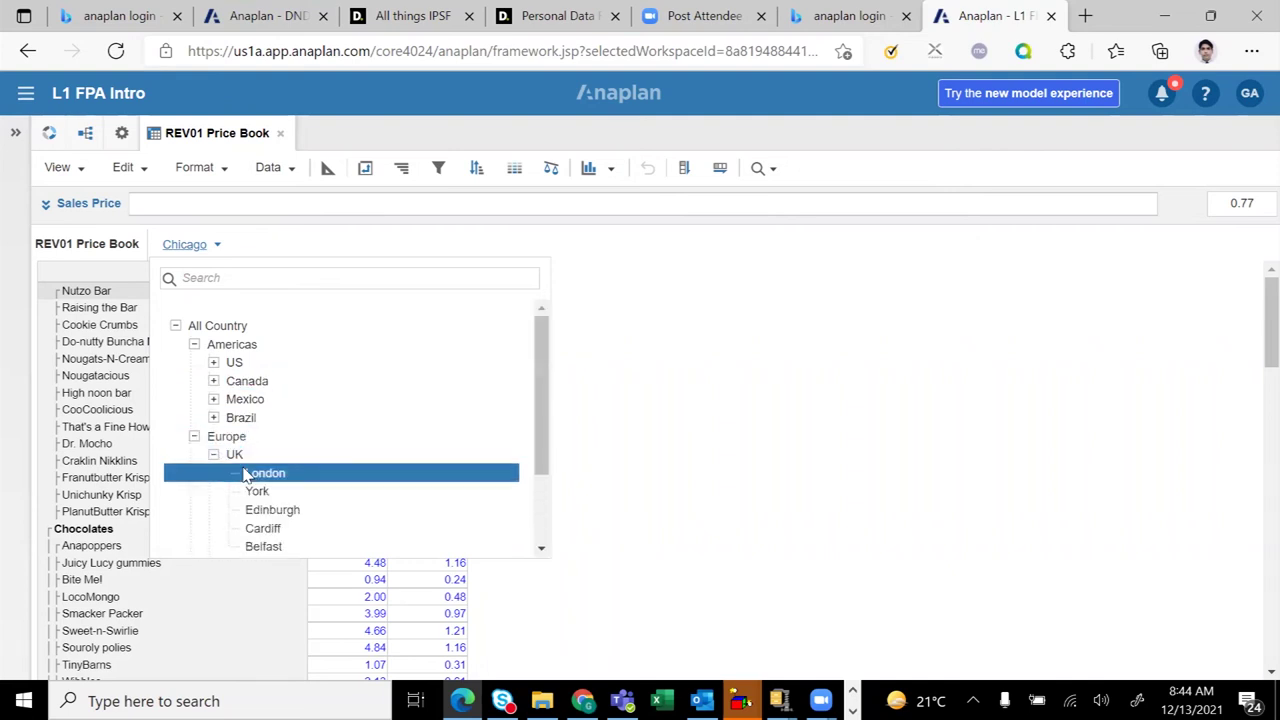
pyautogui.click(245, 474)
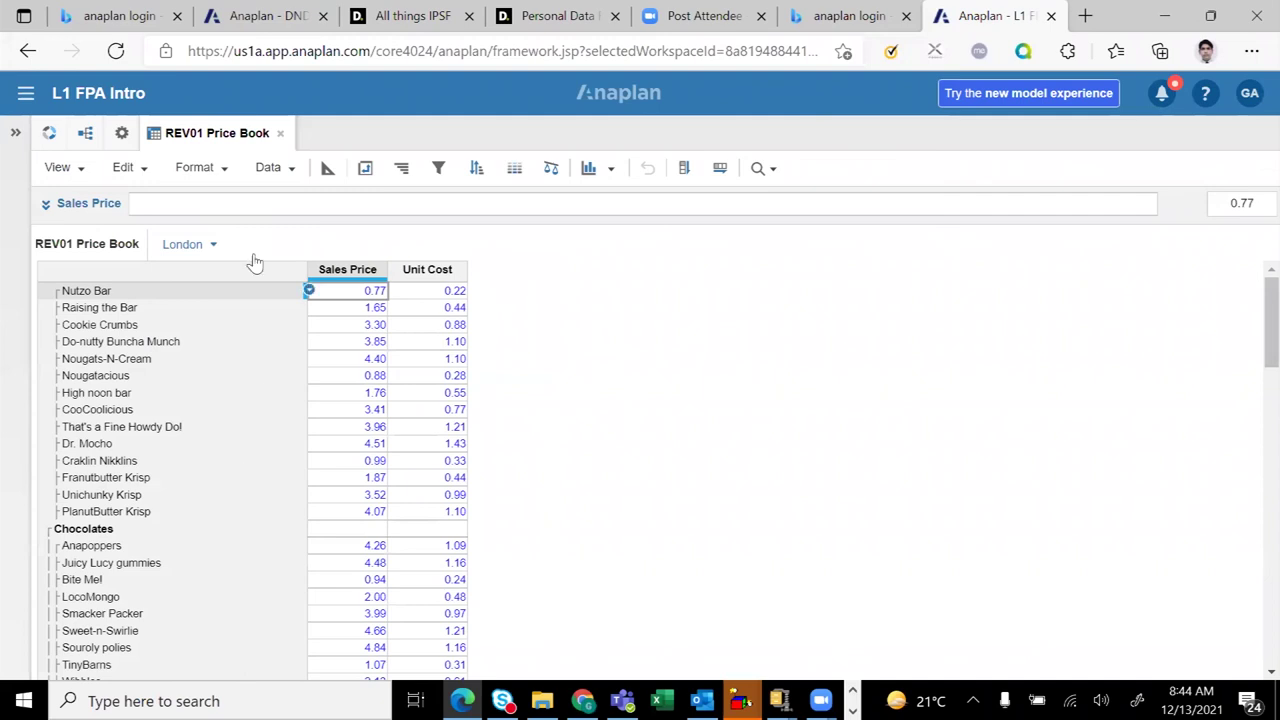
# Reopen the price book's location choices without changing the location, and return to the Modules overview in the model settings
pyautogui.click(214, 245)
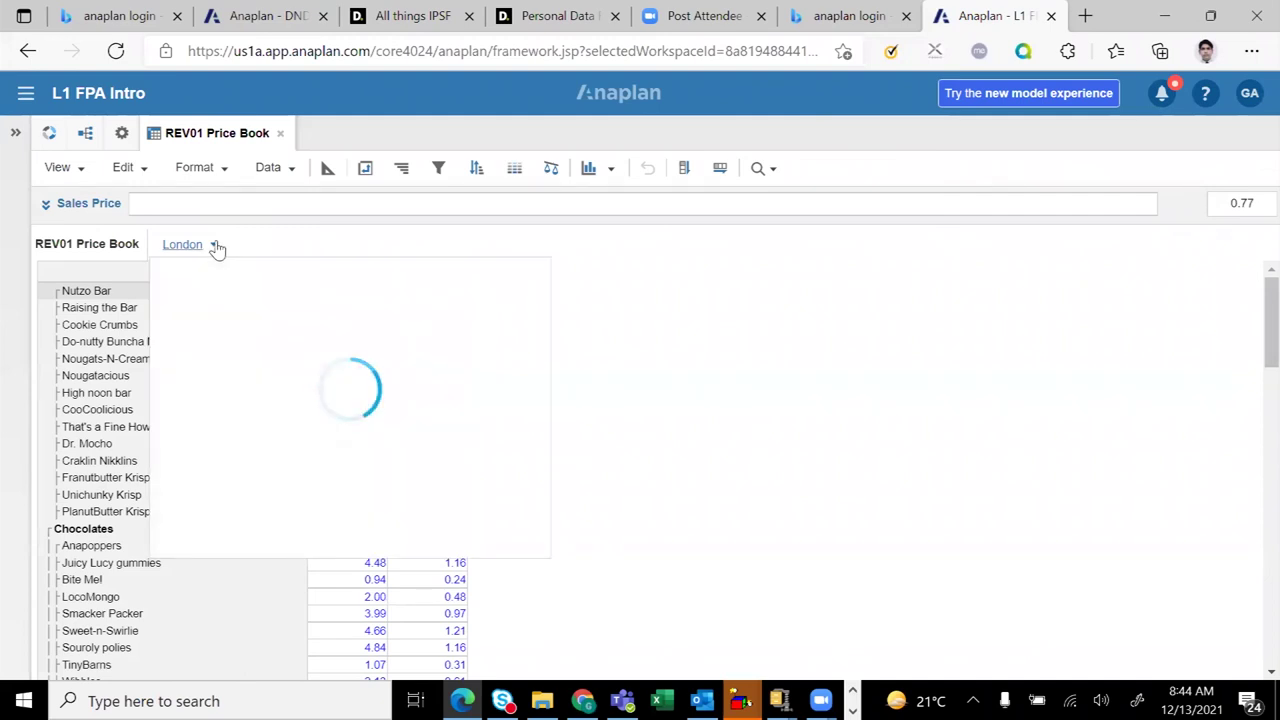
pyautogui.click(727, 407)
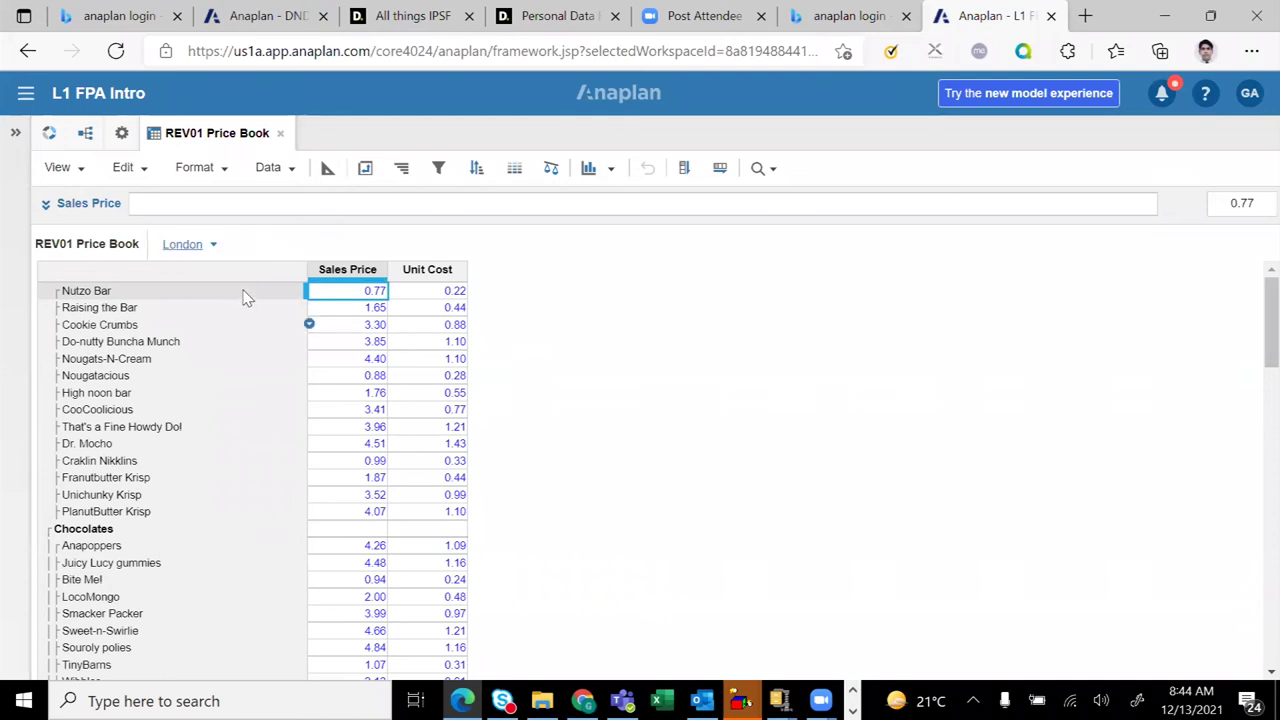
pyautogui.click(212, 245)
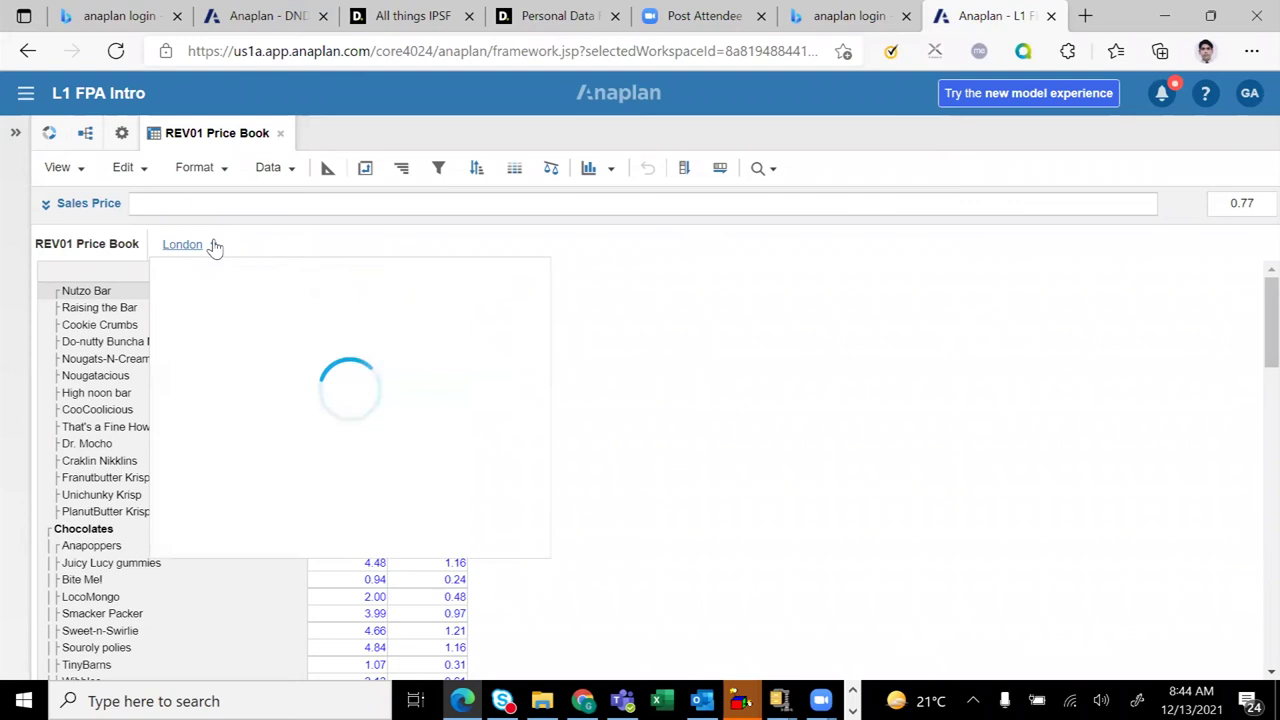
pyautogui.click(665, 352)
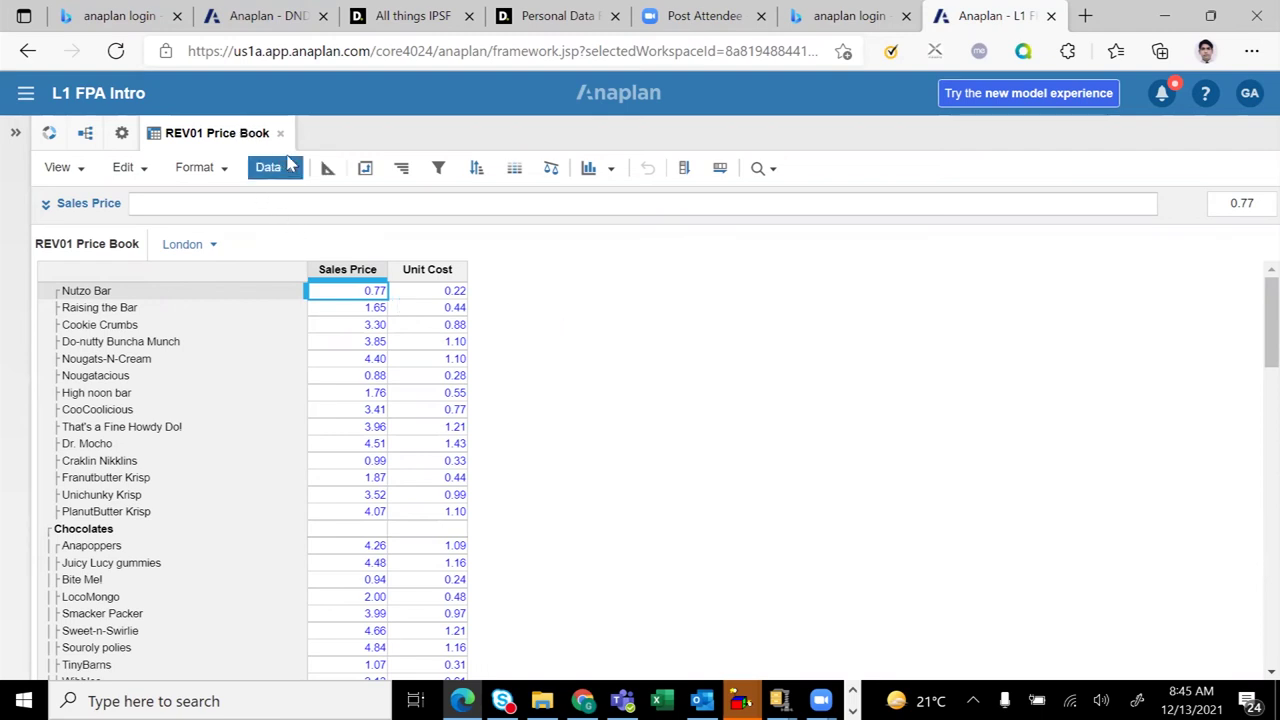
pyautogui.click(121, 135)
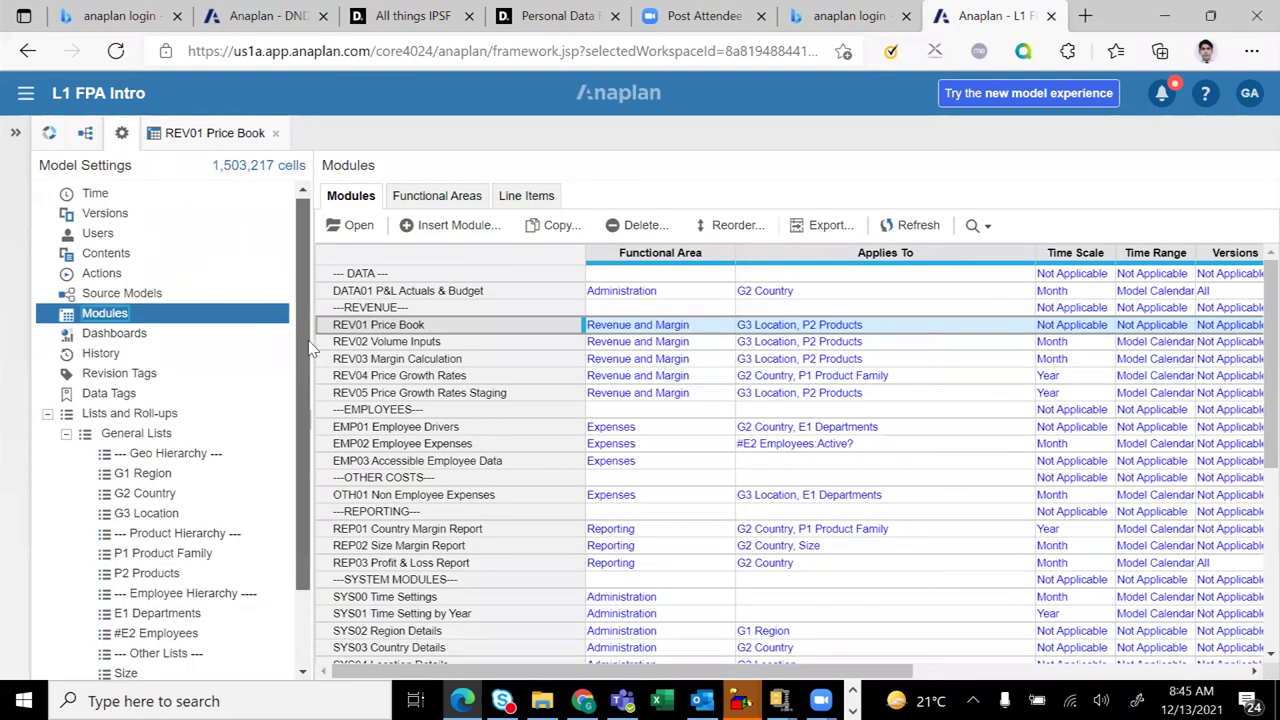
# Open the Margin Calculation DB dashboard from the Dashboards overview in the model settings
pyautogui.scroll(-1, 309, 342)
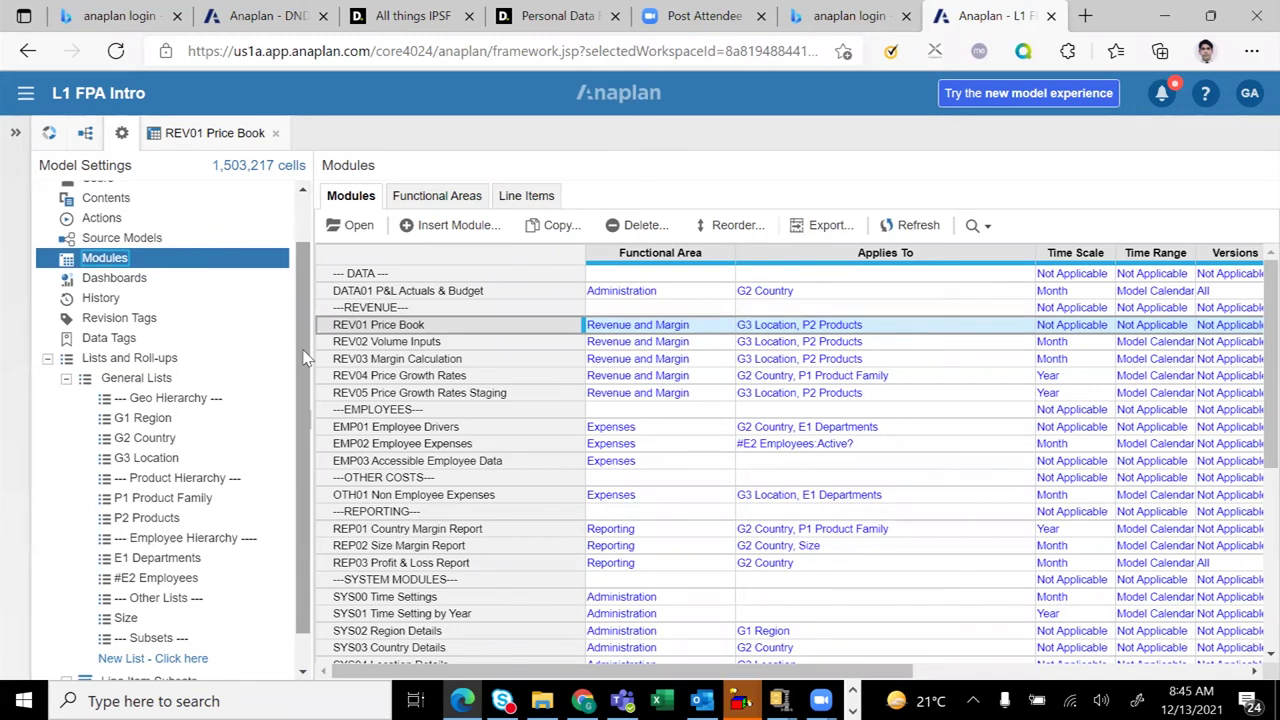
pyautogui.click(195, 280)
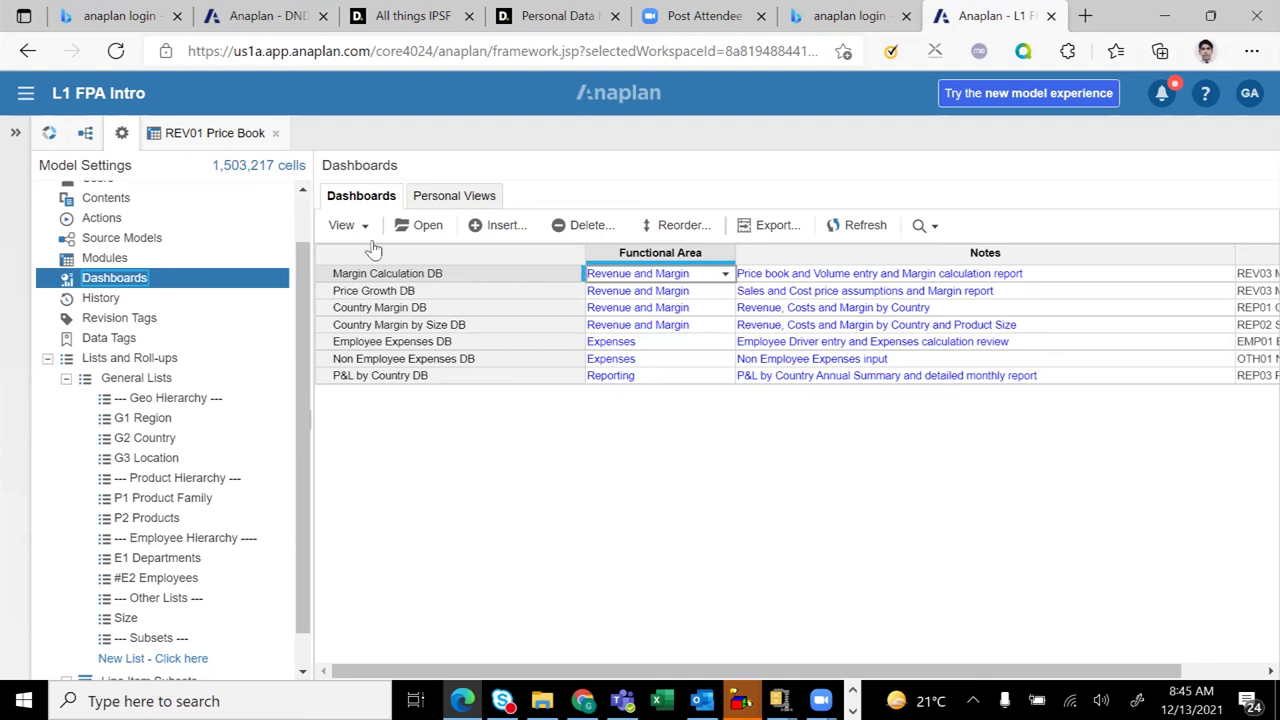
pyautogui.click(427, 226)
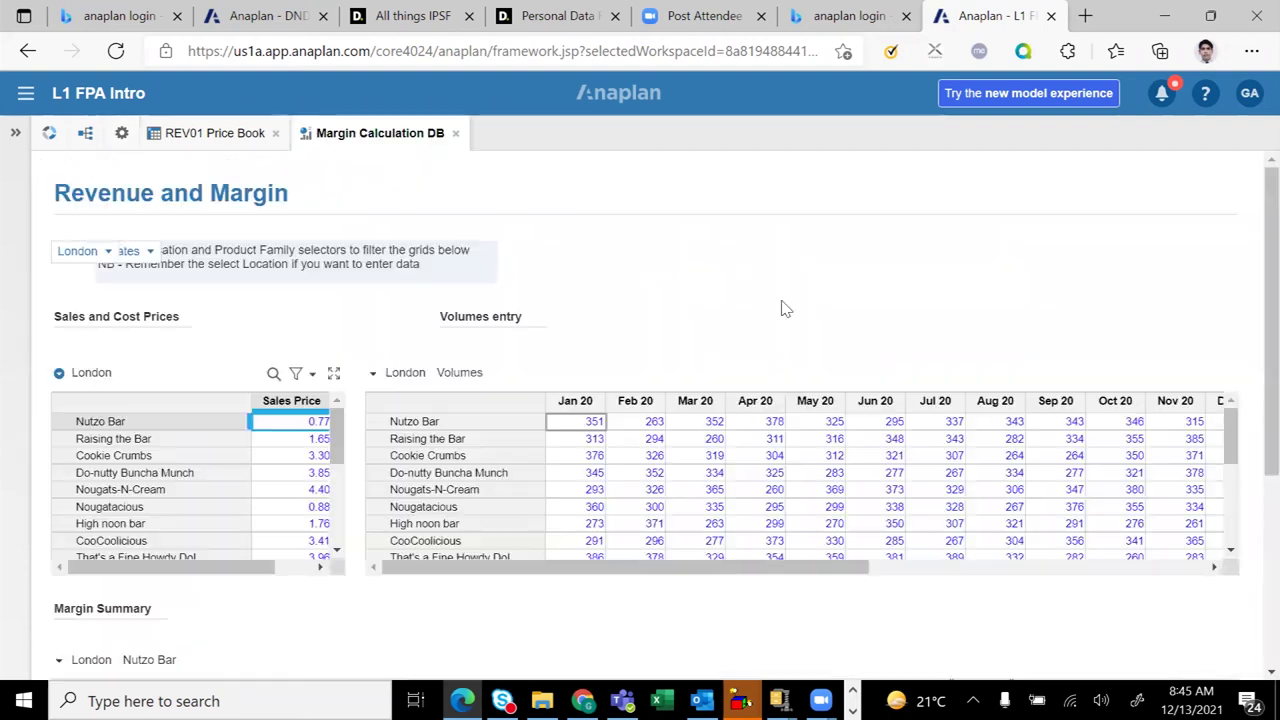
# Examine the Revenue and Margin dashboard's price and volume grids, margin summary, and volume and margin charts
pyautogui.scroll(-3, 1253, 325)
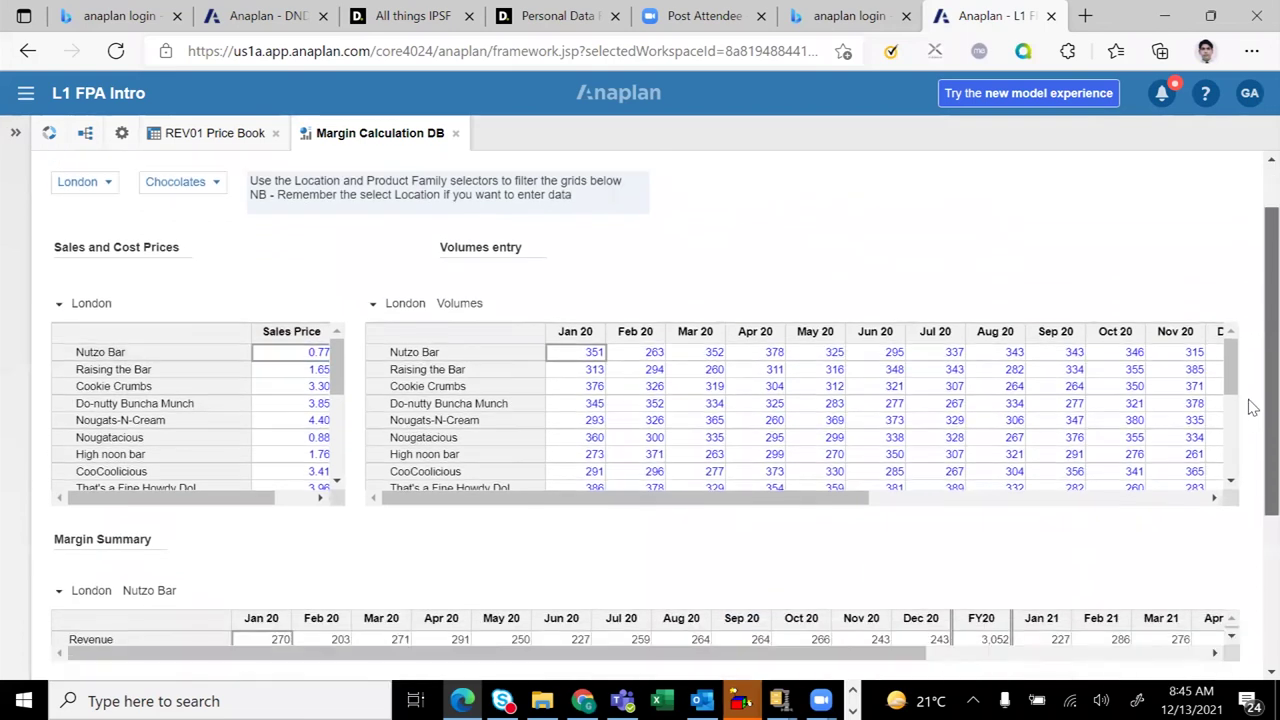
pyautogui.scroll(3, 1249, 331)
pyautogui.scroll(-1, 1249, 309)
pyautogui.scroll(-3, 1250, 380)
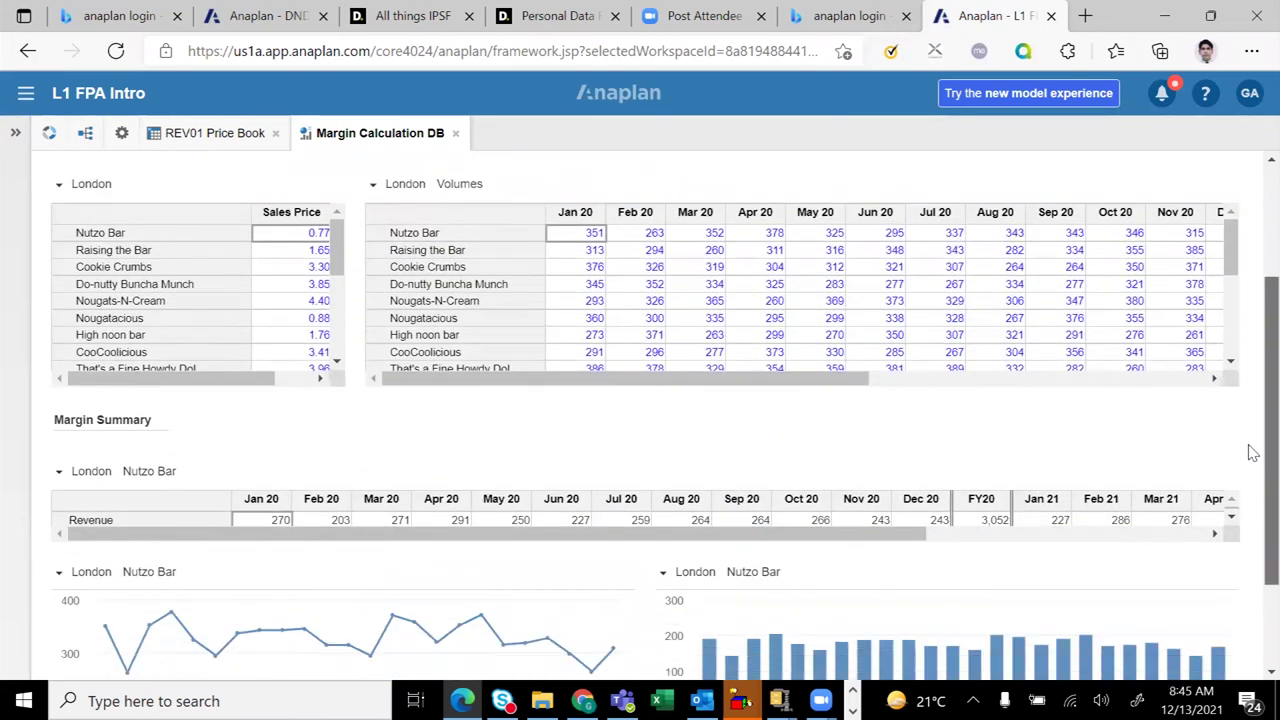
pyautogui.scroll(1, 1252, 383)
pyautogui.scroll(2, 1253, 382)
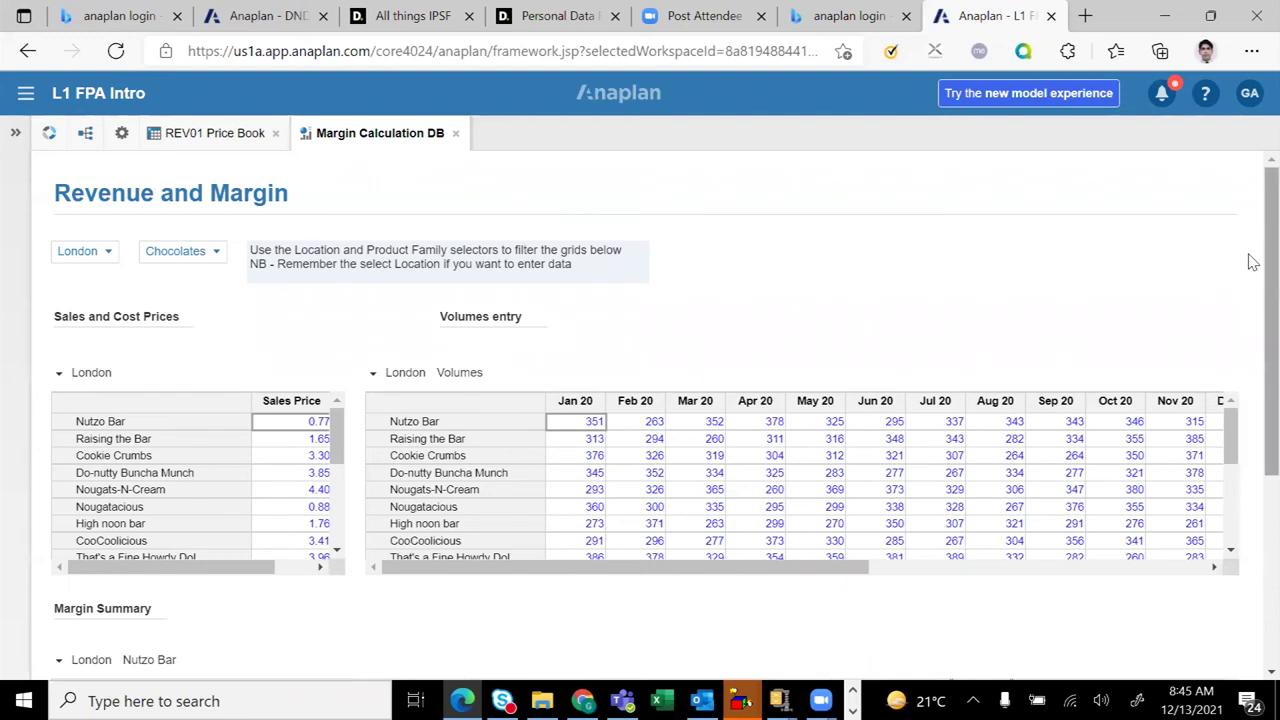
pyautogui.scroll(-2, 1253, 250)
pyautogui.scroll(2, 1253, 238)
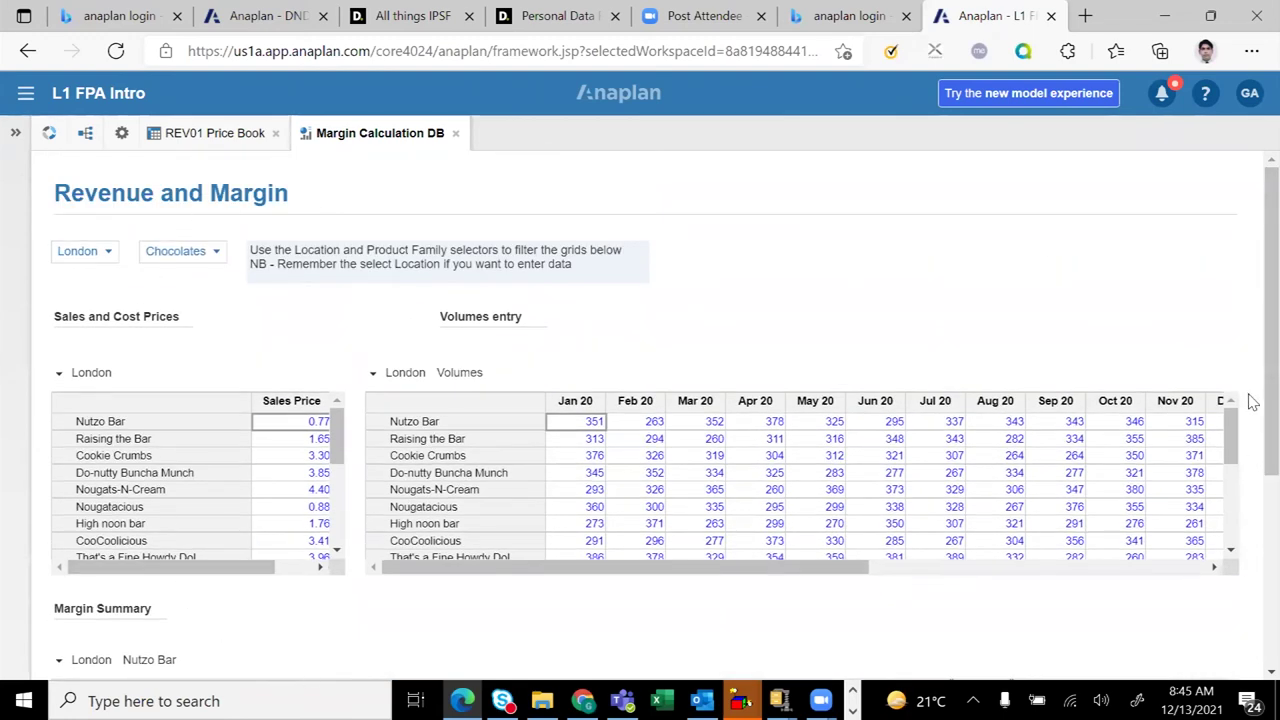
pyautogui.scroll(-5, 1253, 518)
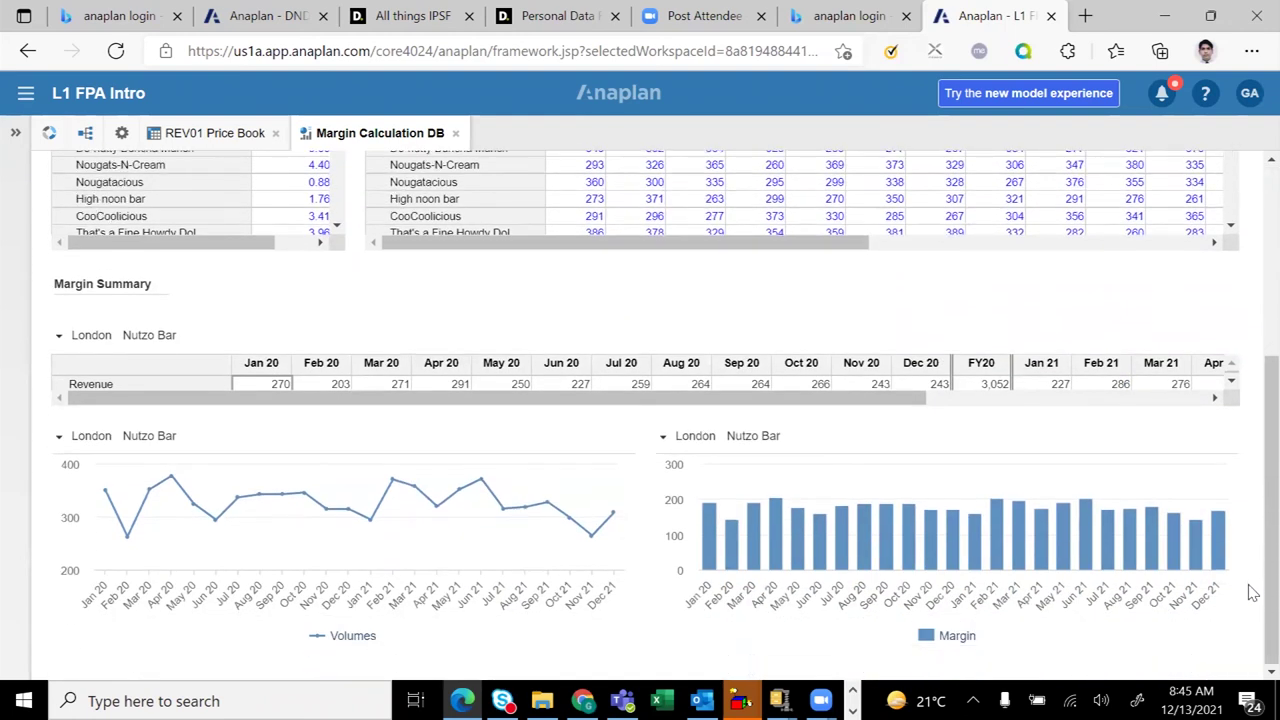
pyautogui.scroll(5, 1253, 592)
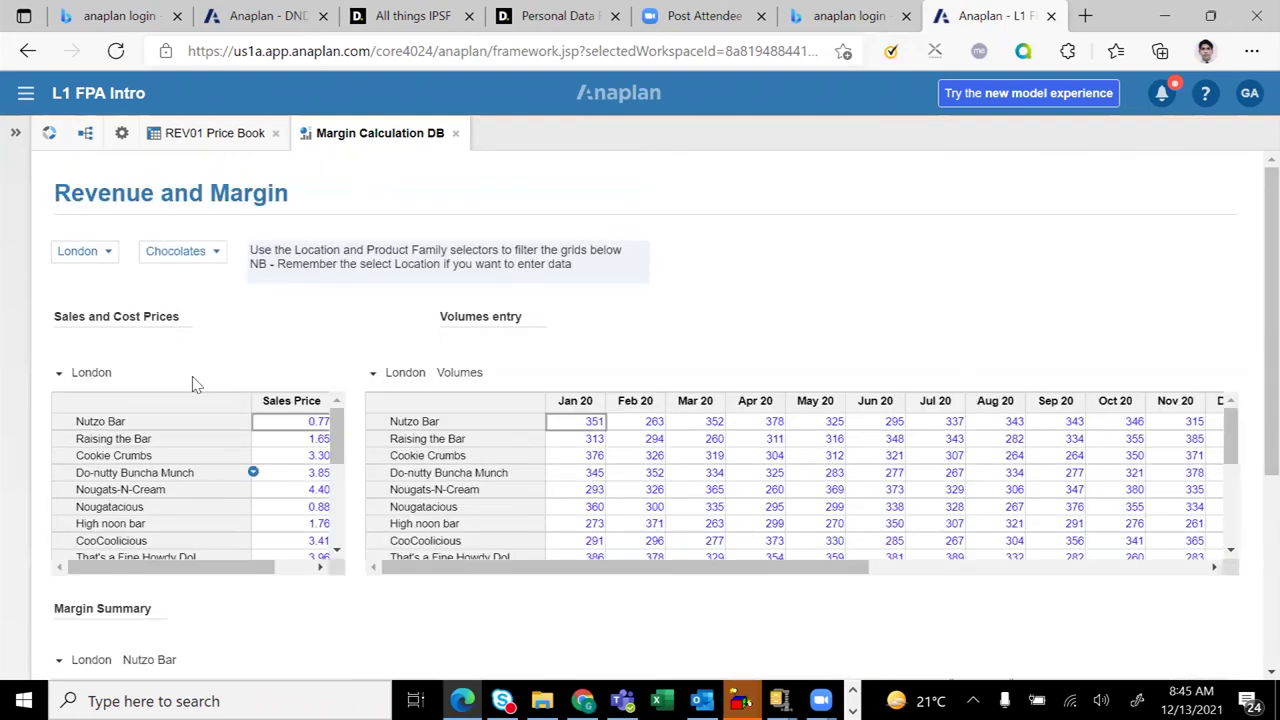
# Filter the dashboard to the Edinburgh location and the Taffy product family
pyautogui.click(109, 255)
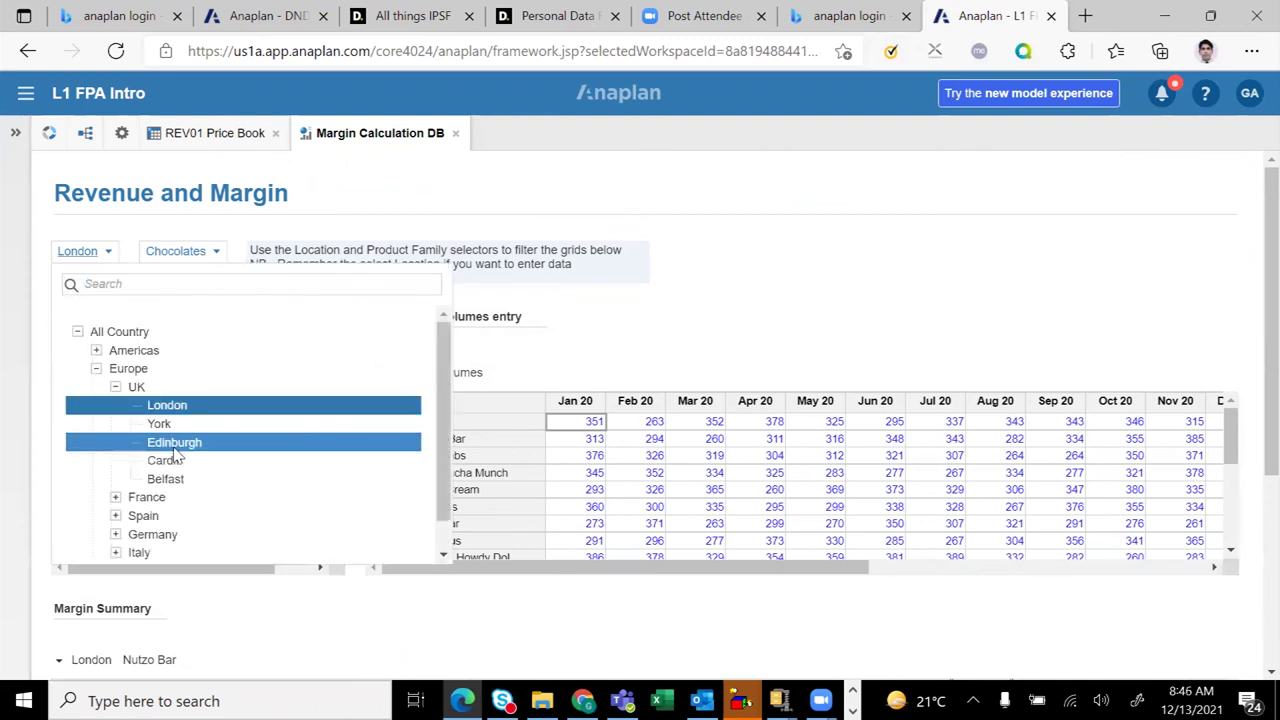
pyautogui.click(176, 449)
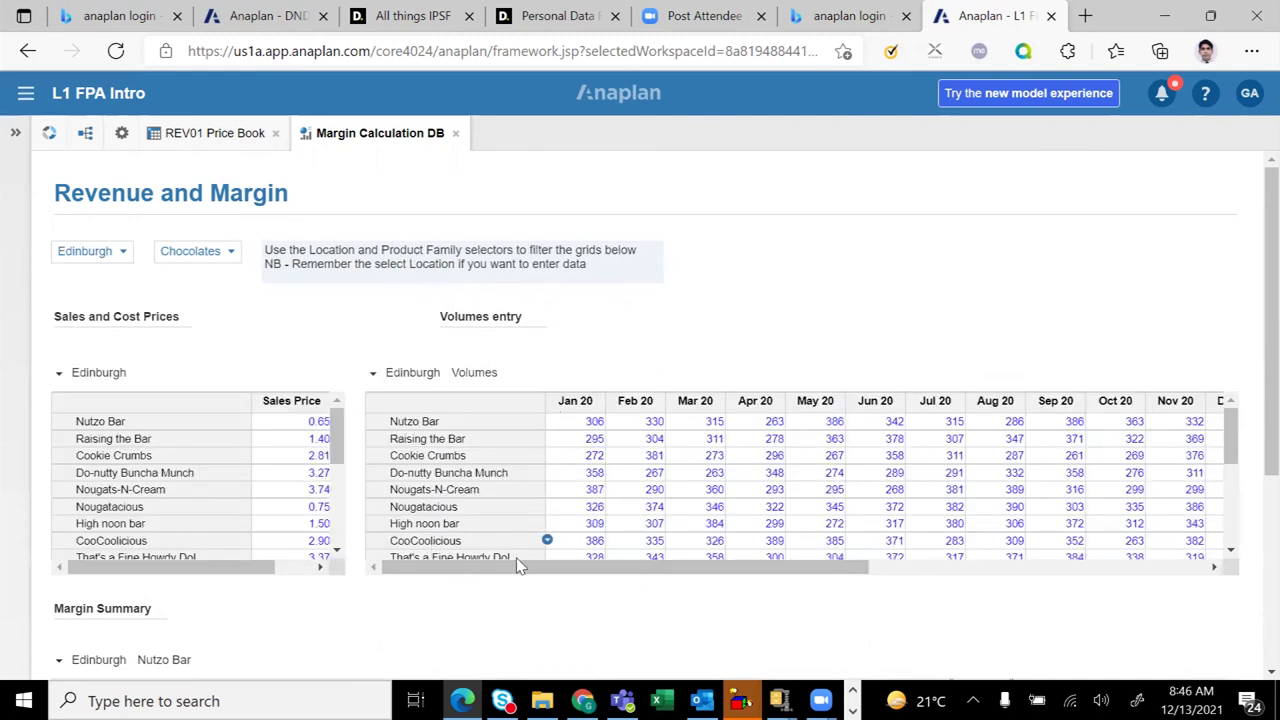
pyautogui.click(231, 258)
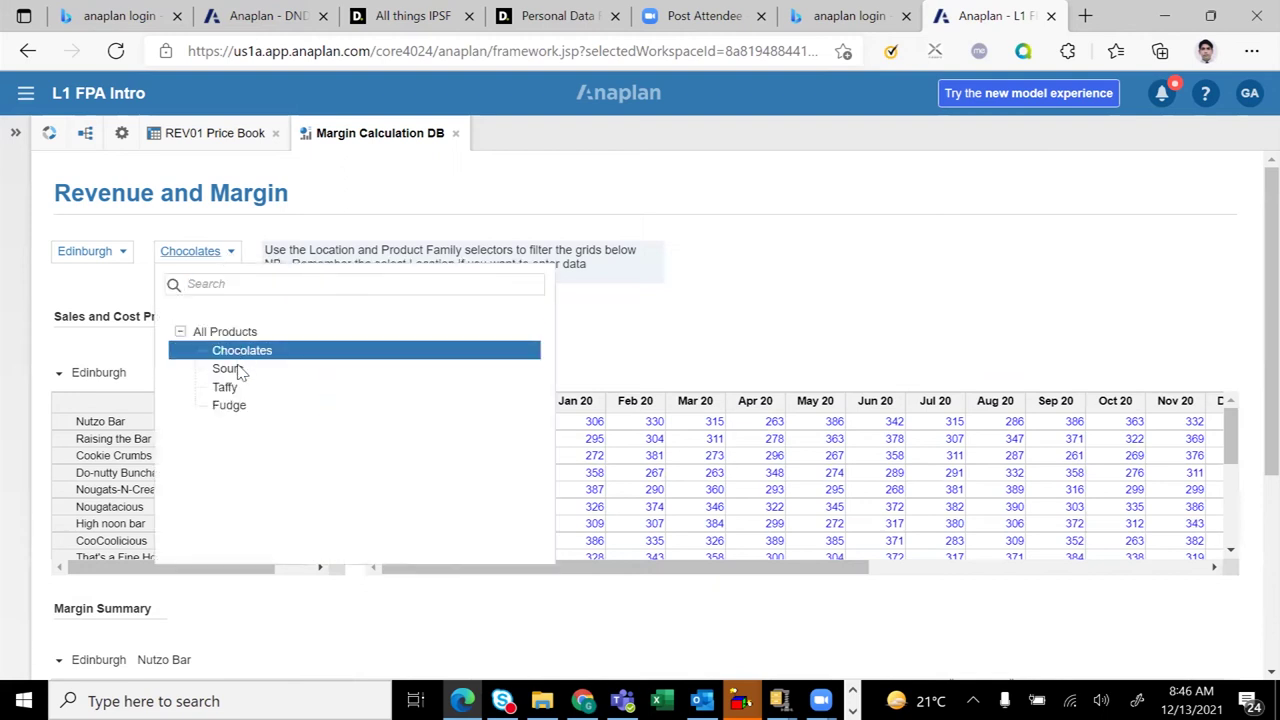
pyautogui.click(240, 389)
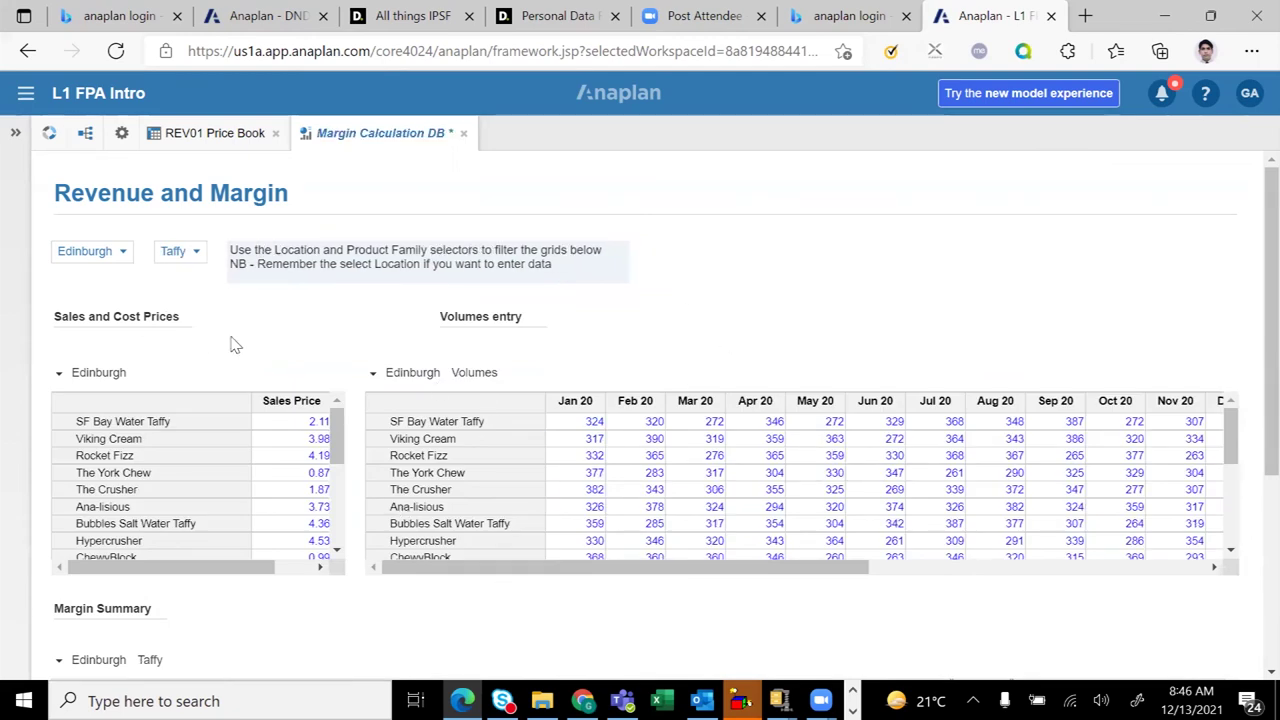
# Show the dashboard for Australia and for Auckland in New Zealand, browsing the Asia Pacific branch of the location hierarchy
pyautogui.click(122, 254)
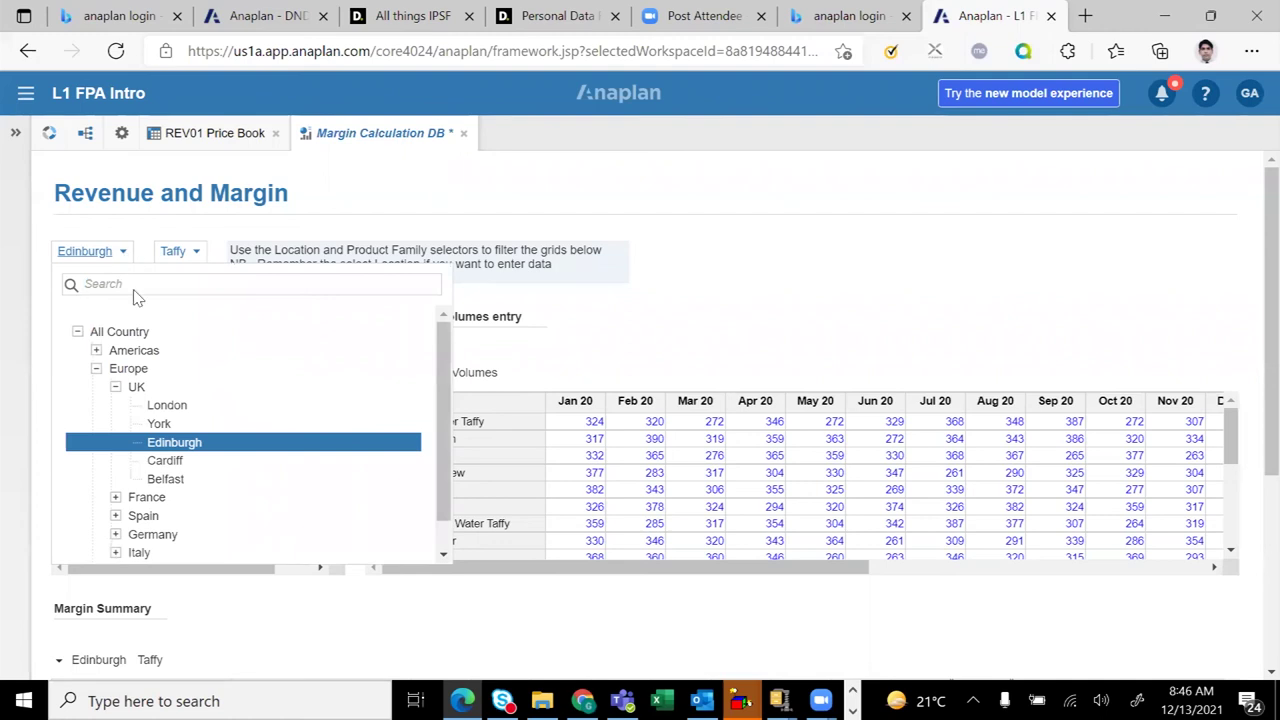
pyautogui.click(96, 369)
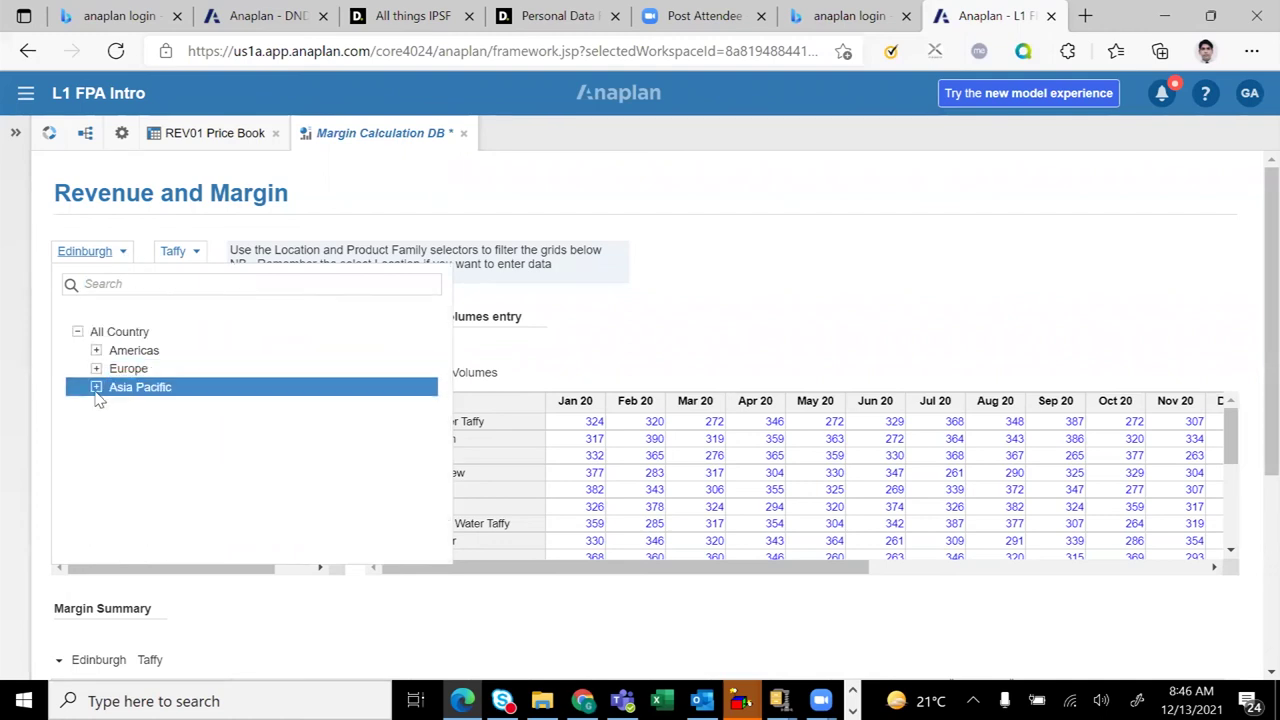
pyautogui.click(96, 387)
pyautogui.click(115, 406)
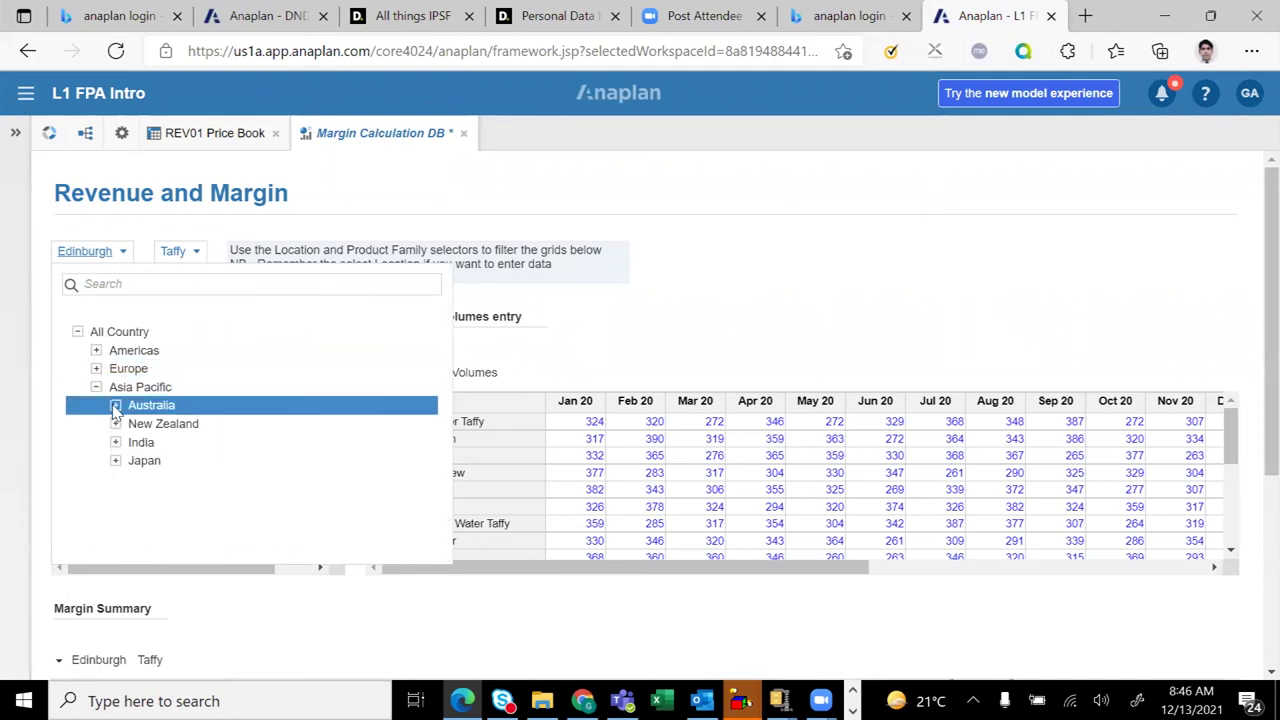
pyautogui.click(158, 408)
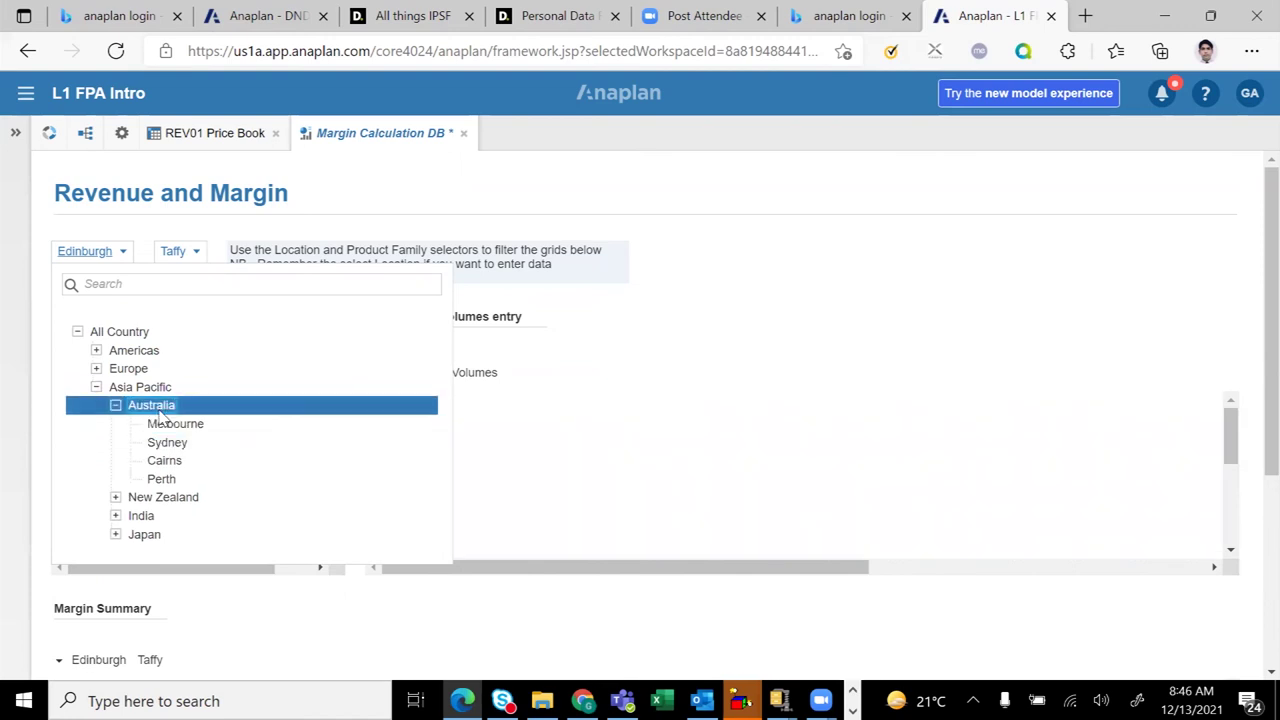
pyautogui.click(158, 410)
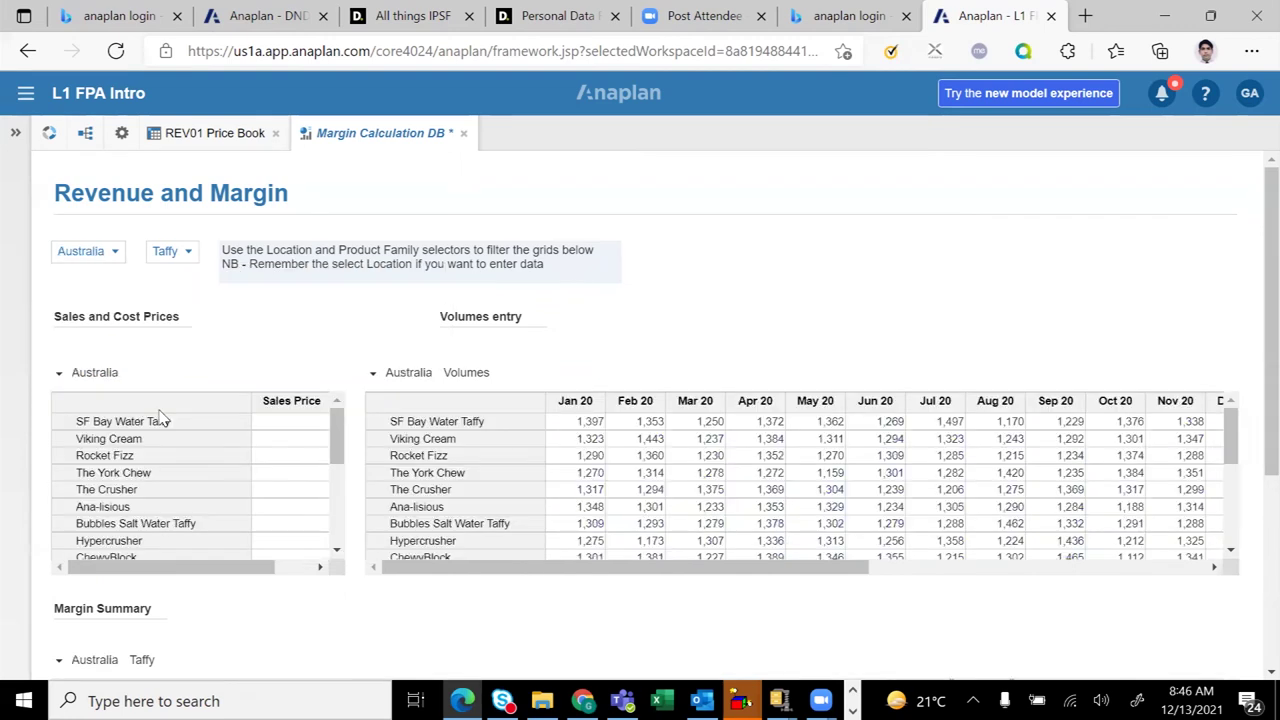
pyautogui.click(116, 258)
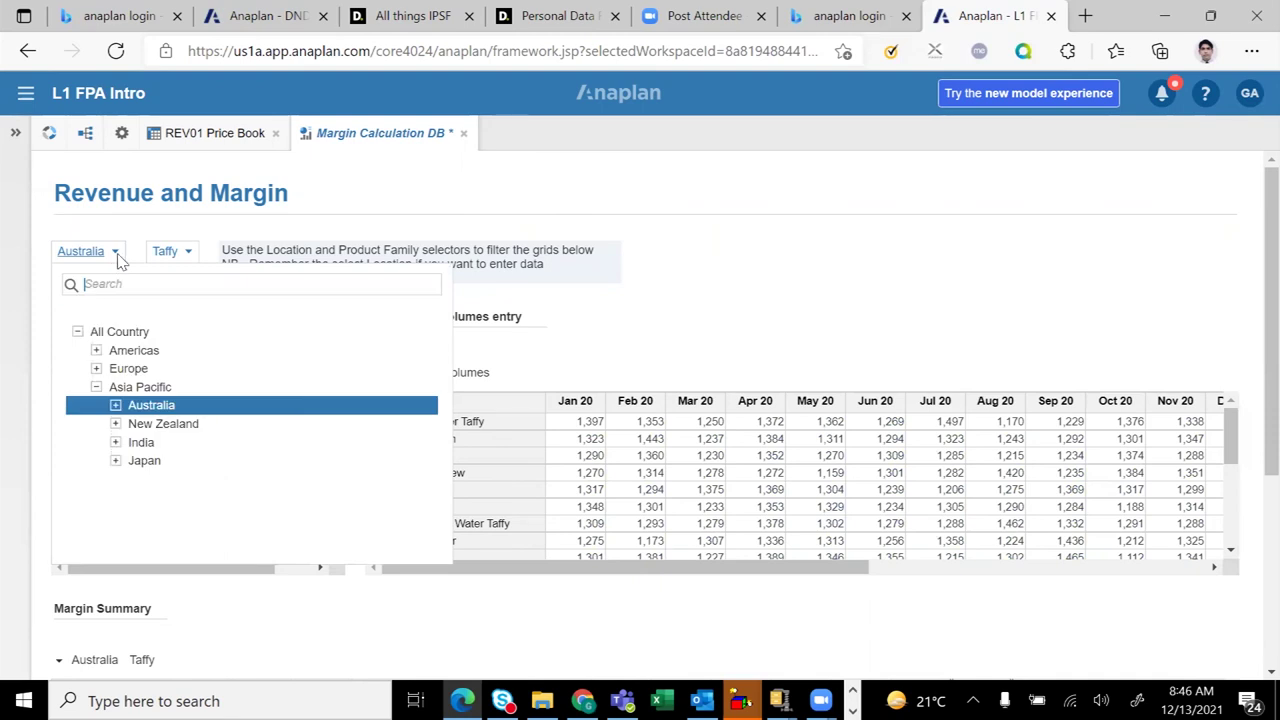
pyautogui.click(116, 424)
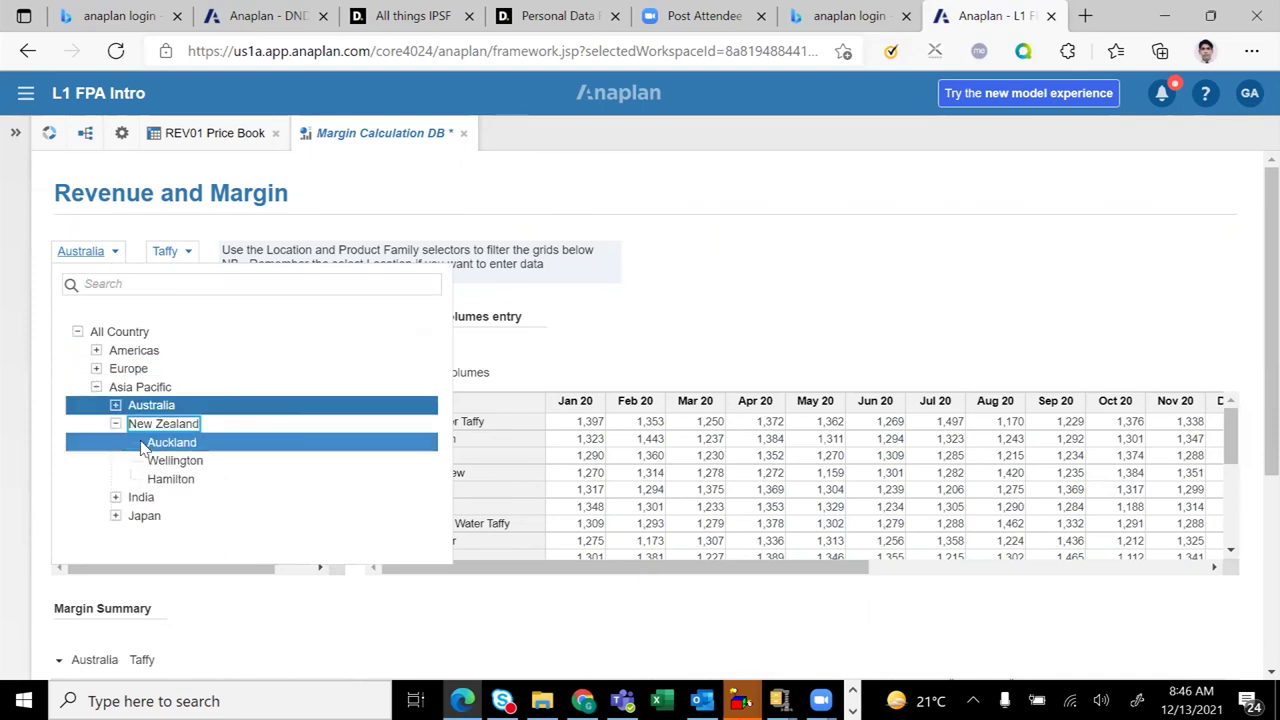
pyautogui.click(171, 445)
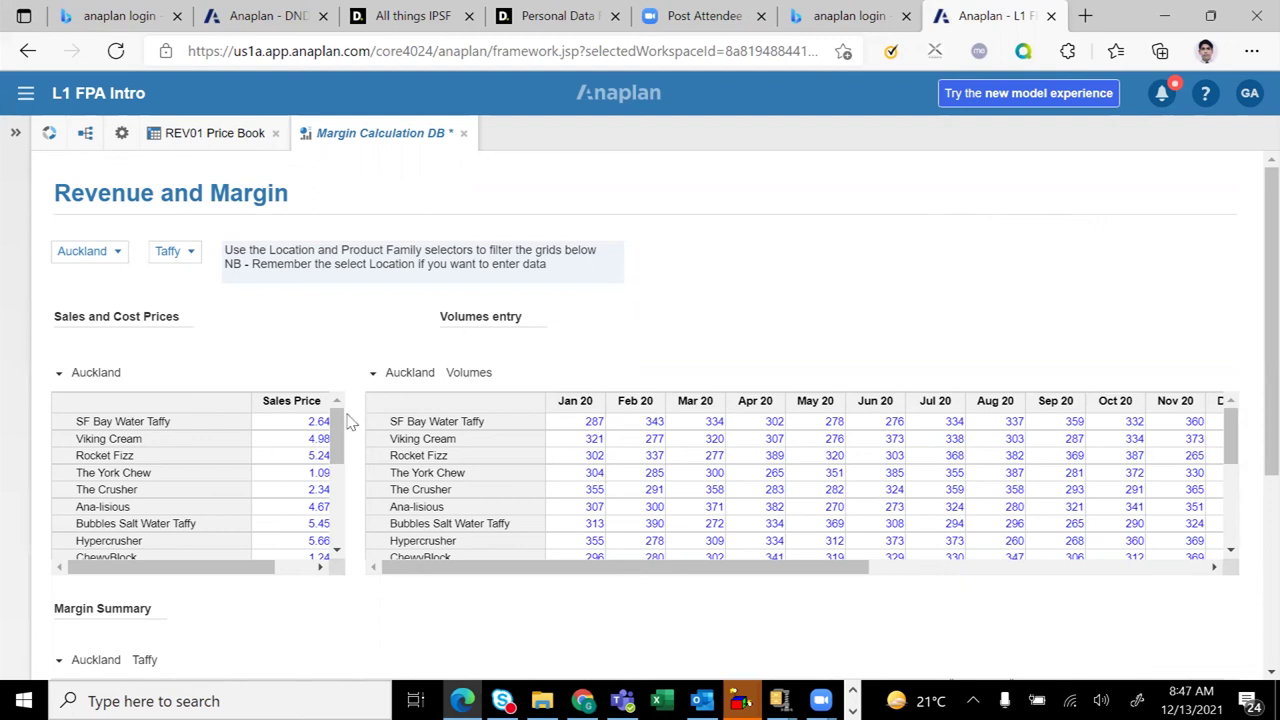
# Look through the taffy products in Auckland's Sales and Cost Prices grid
pyautogui.moveTo(340, 430)
pyautogui.mouseDown()
pyautogui.moveTo(353, 509)
pyautogui.moveTo(350, 440)
pyautogui.mouseUp()
pyautogui.scroll(-2, 340, 440)
pyautogui.scroll(1, 340, 443)
pyautogui.scroll(1, 340, 440)
pyautogui.scroll(-1, 340, 435)
pyautogui.scroll(1, 340, 435)
pyautogui.moveTo(338, 437)
pyautogui.mouseDown()
pyautogui.moveTo(351, 523)
pyautogui.moveTo(348, 437)
pyautogui.mouseUp()
# Return to the model settings and open the Geo Hierarchy entry under General Lists
pyautogui.click(120, 141)
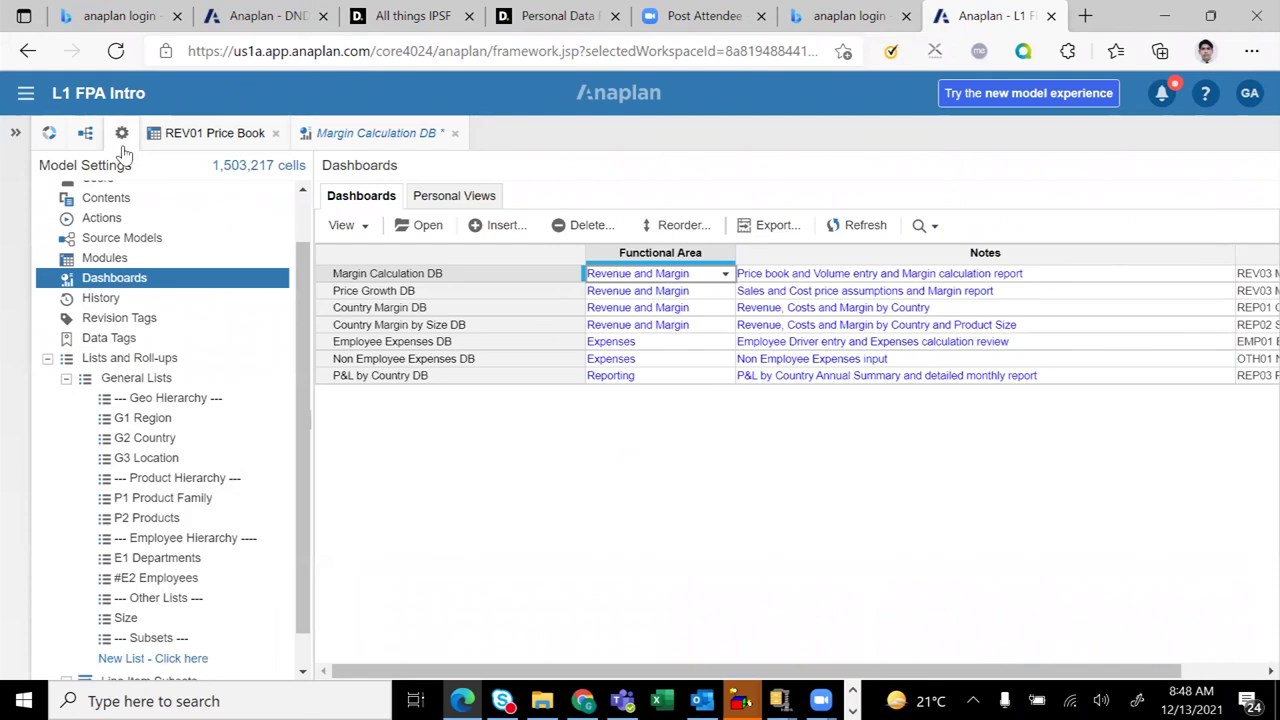
pyautogui.click(136, 377)
pyautogui.click(152, 399)
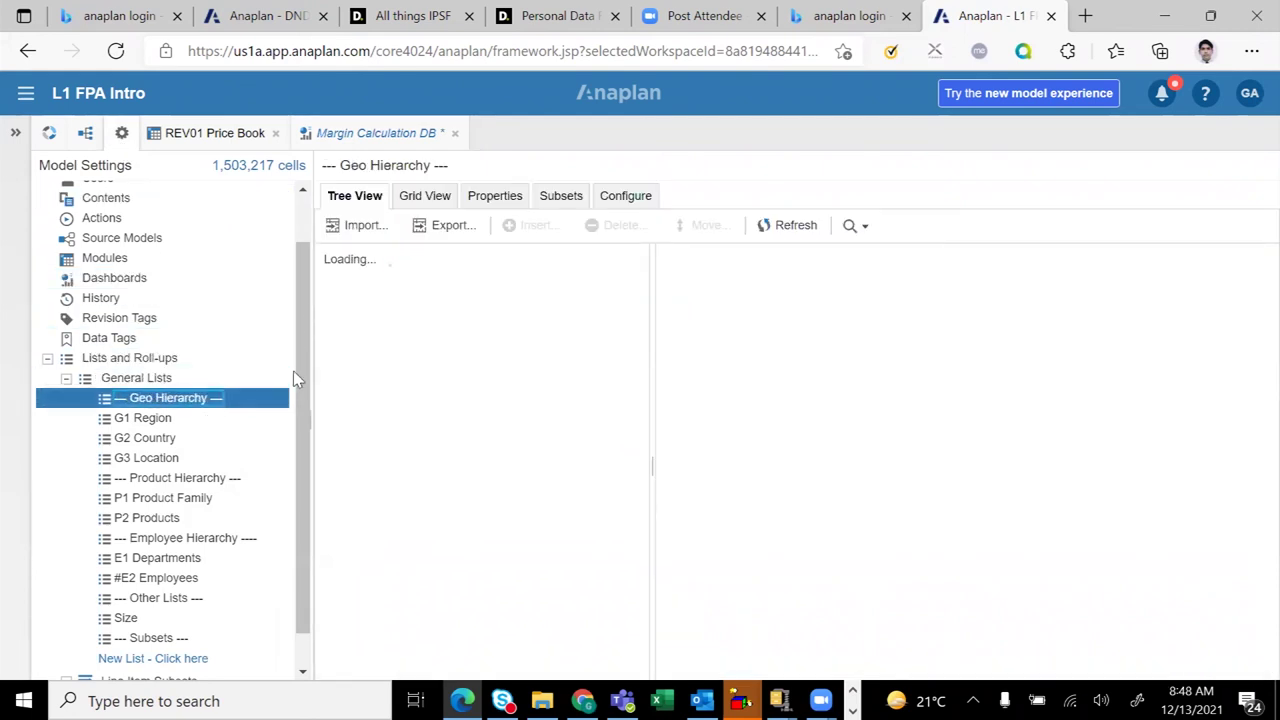
pyautogui.moveTo(301, 381); pyautogui.dragTo(298, 284)
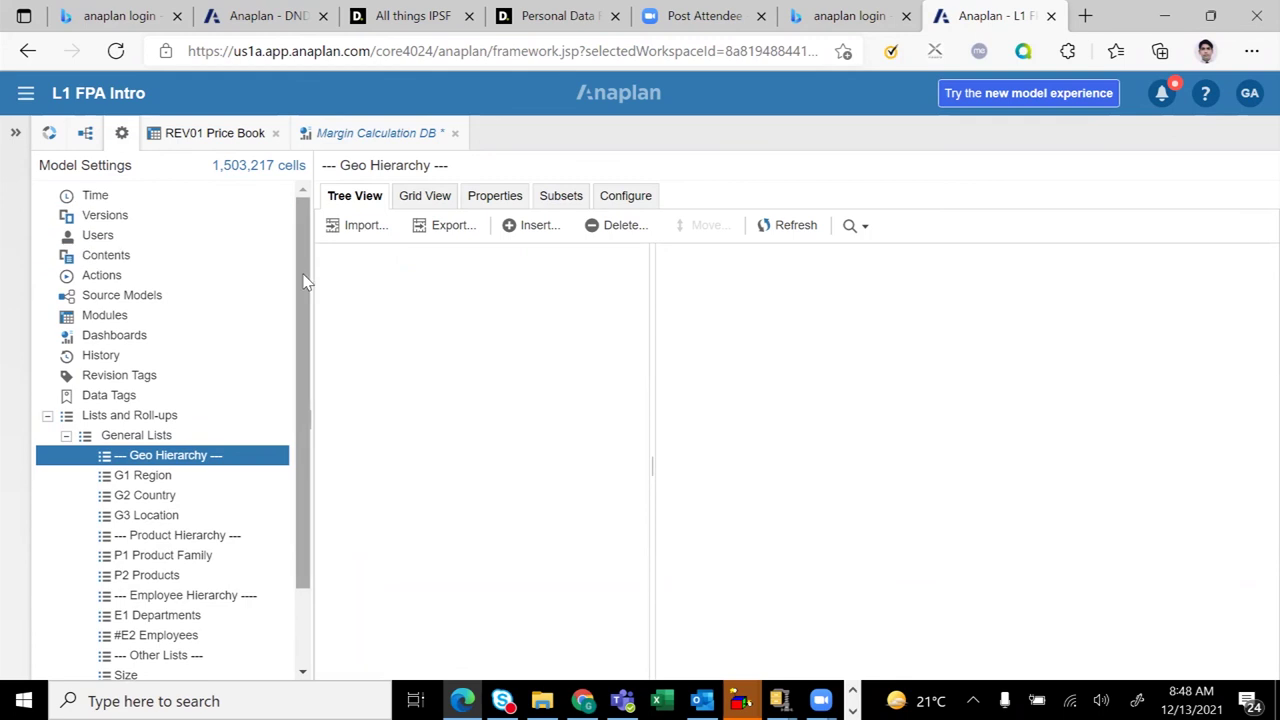
pyautogui.moveTo(306, 285); pyautogui.dragTo(301, 241)
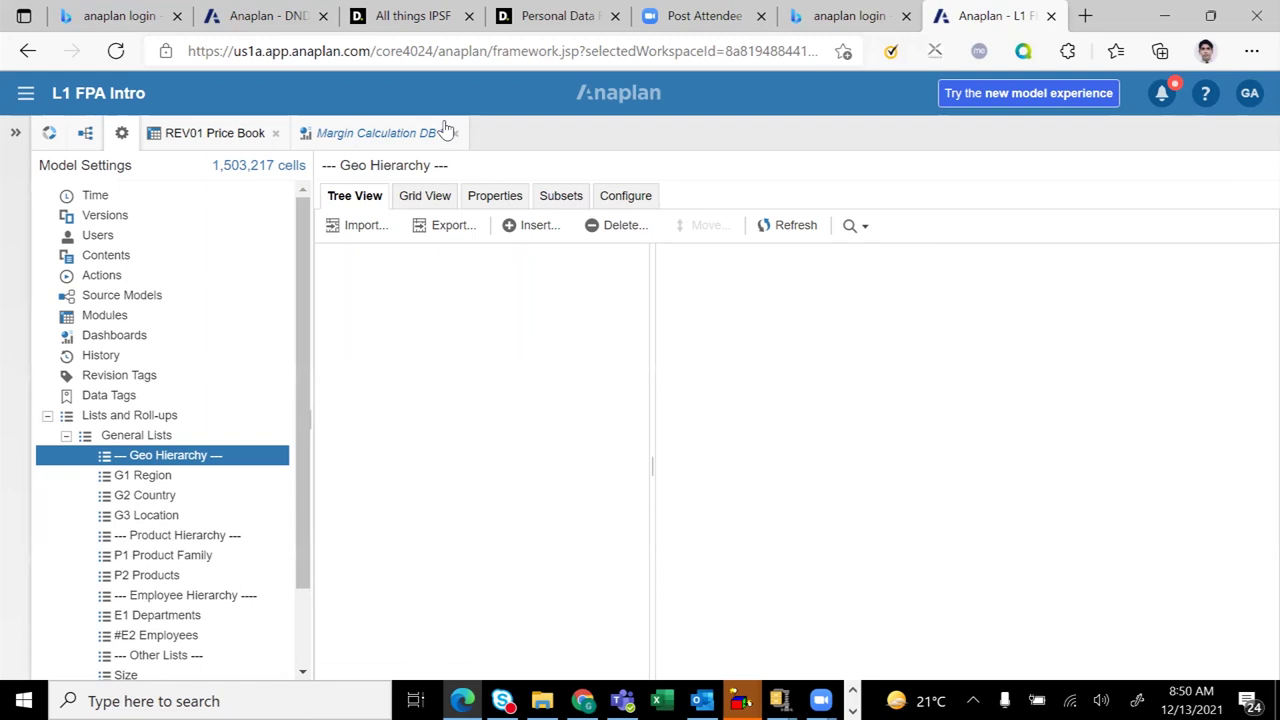
# Switch to File Explorer, view the contents of the Level 1 Learning folder inside Anaplan Learning, and return to the Anaplan model
pyautogui.hotkey('alt', 'Tab')
pyautogui.click(588, 190)
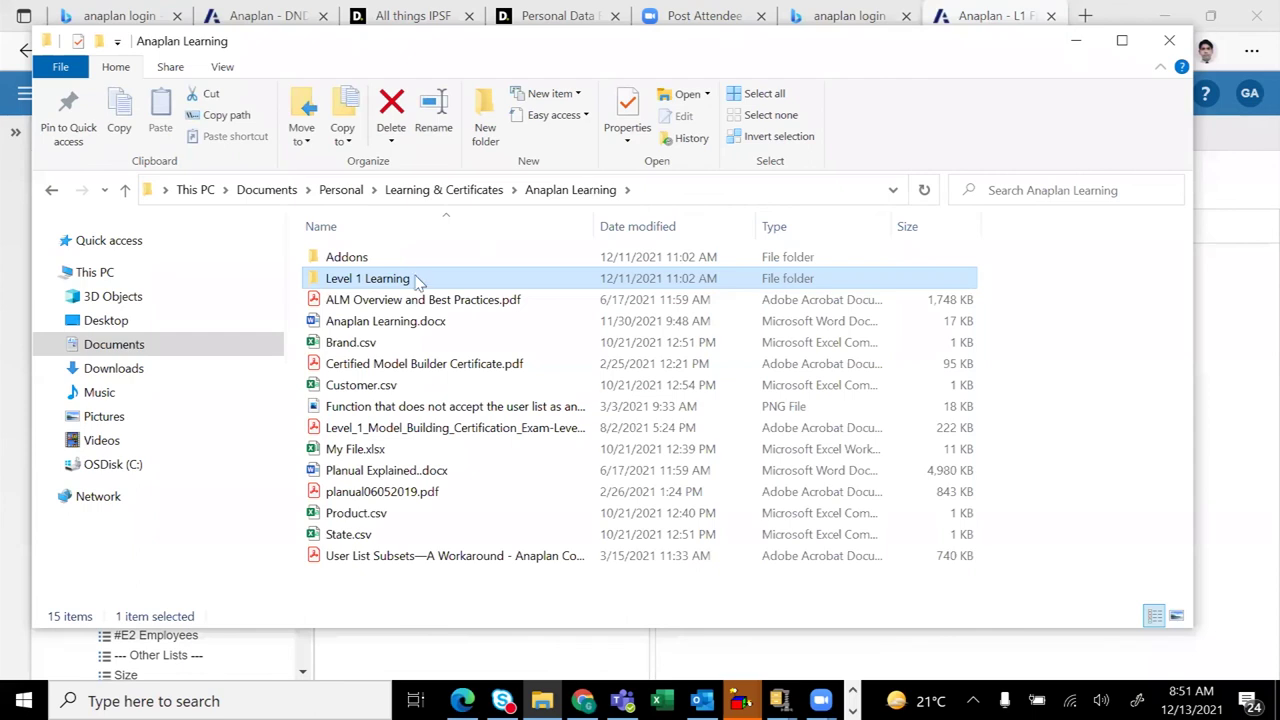
pyautogui.doubleClick(400, 279)
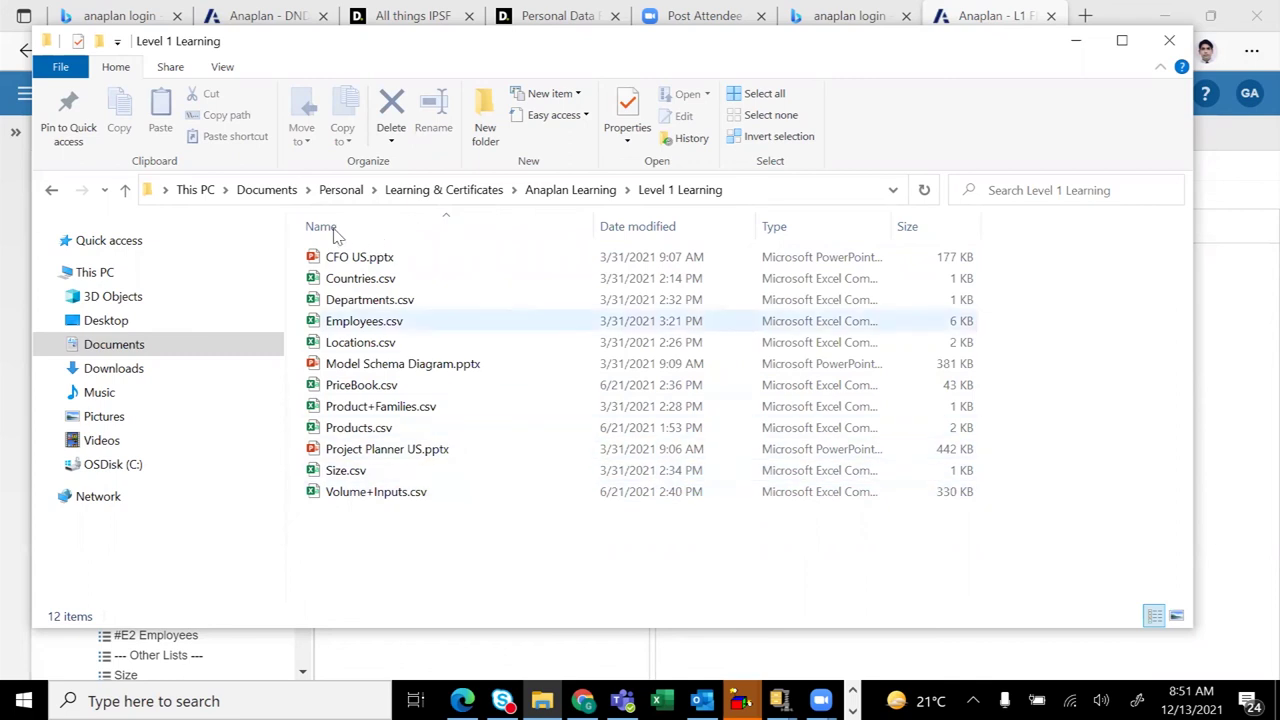
pyautogui.click(550, 192)
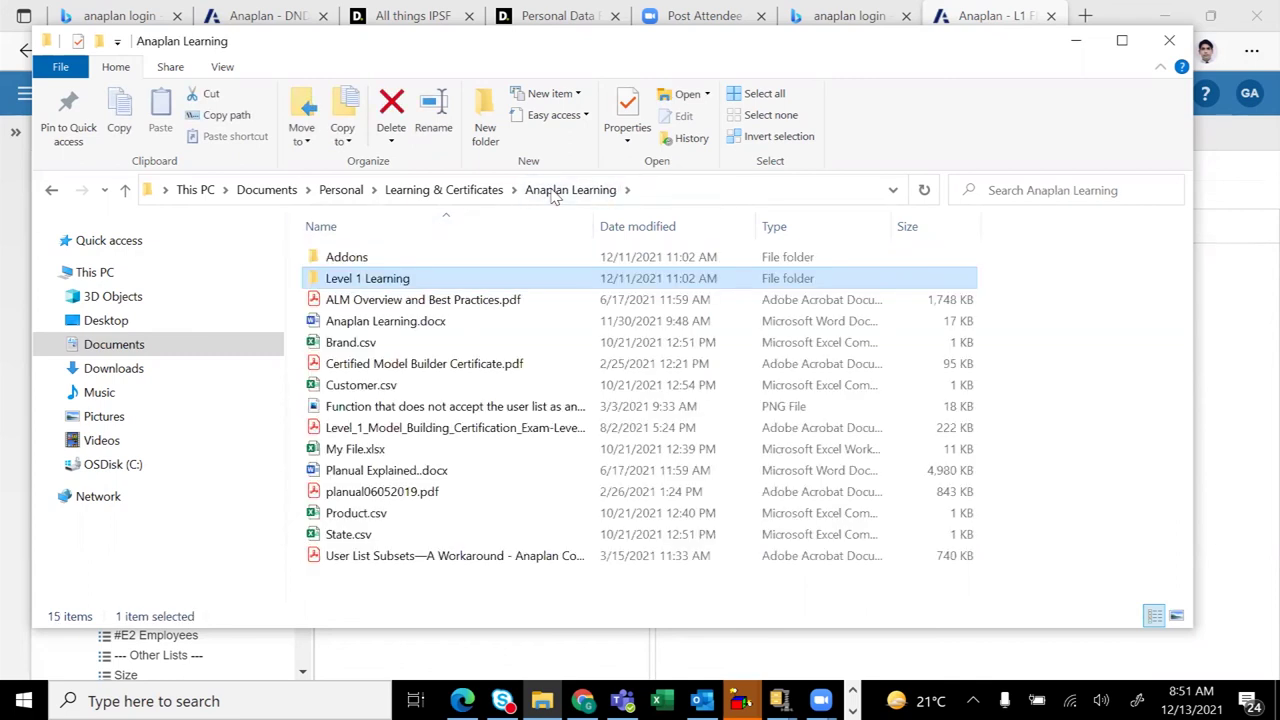
pyautogui.hotkey('alt', 'Tab')
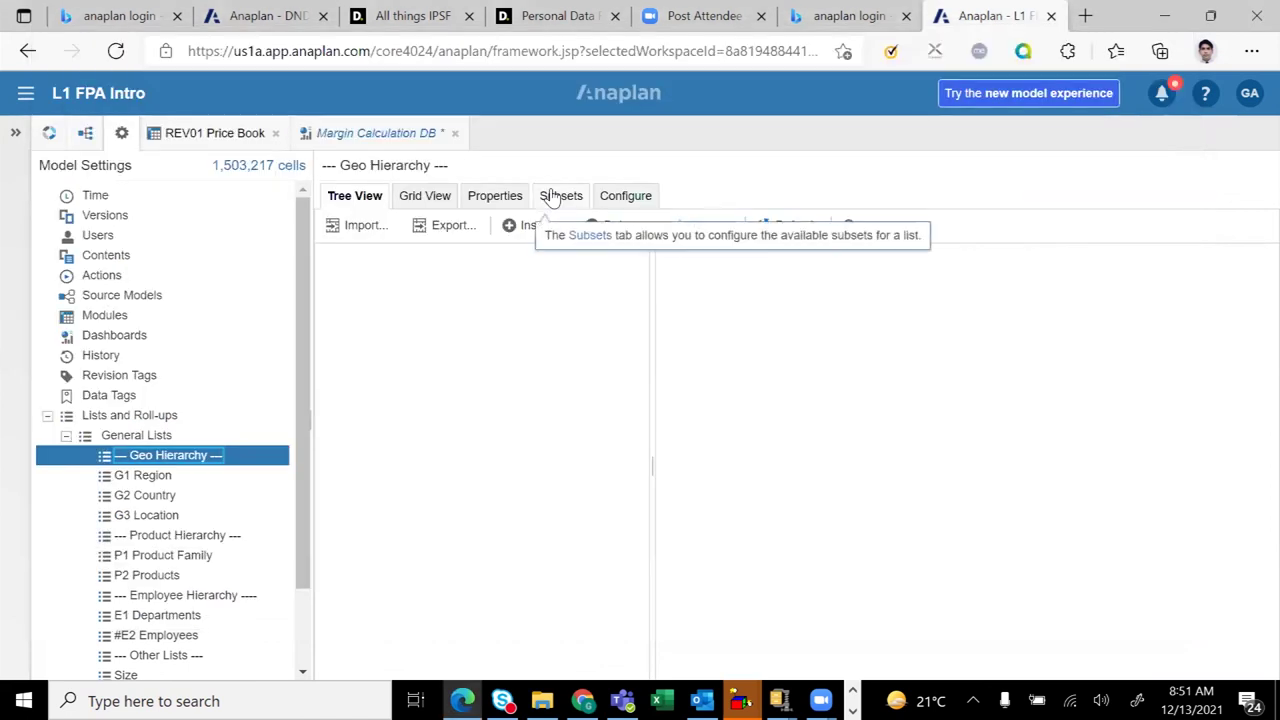